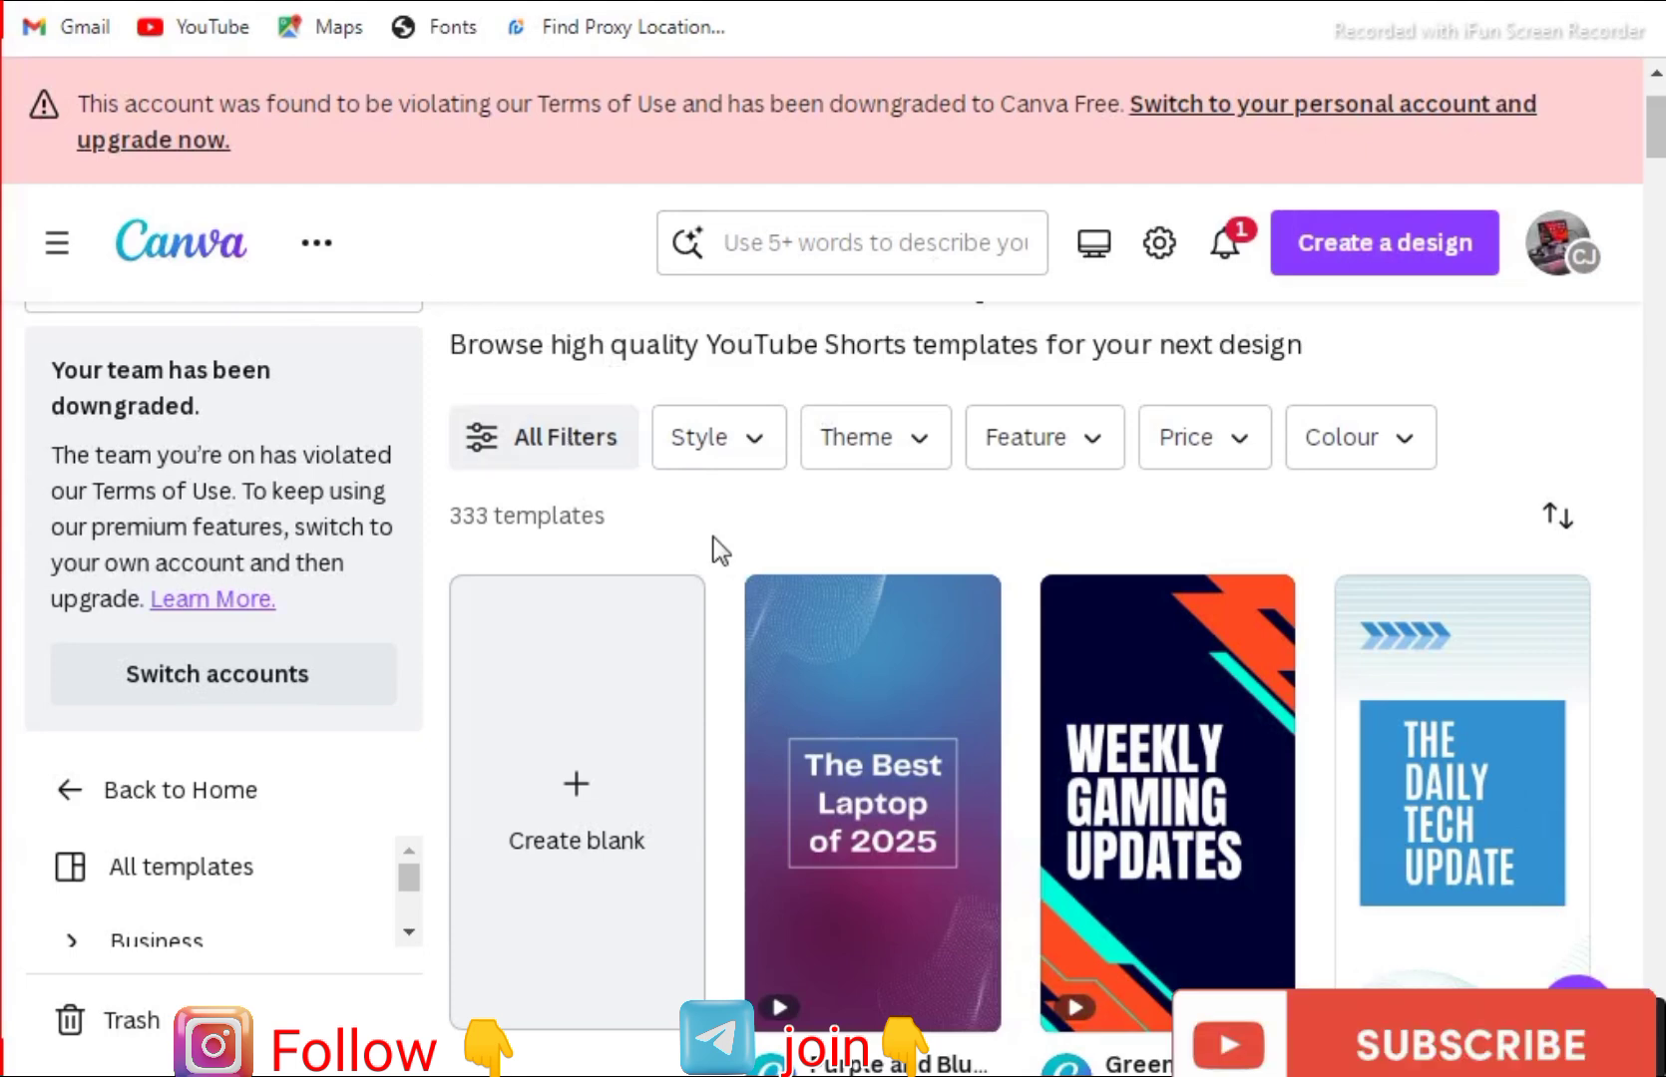
- Create a blank design from the YouTube Shorts templates page
scroll(724, 550, up, 2)
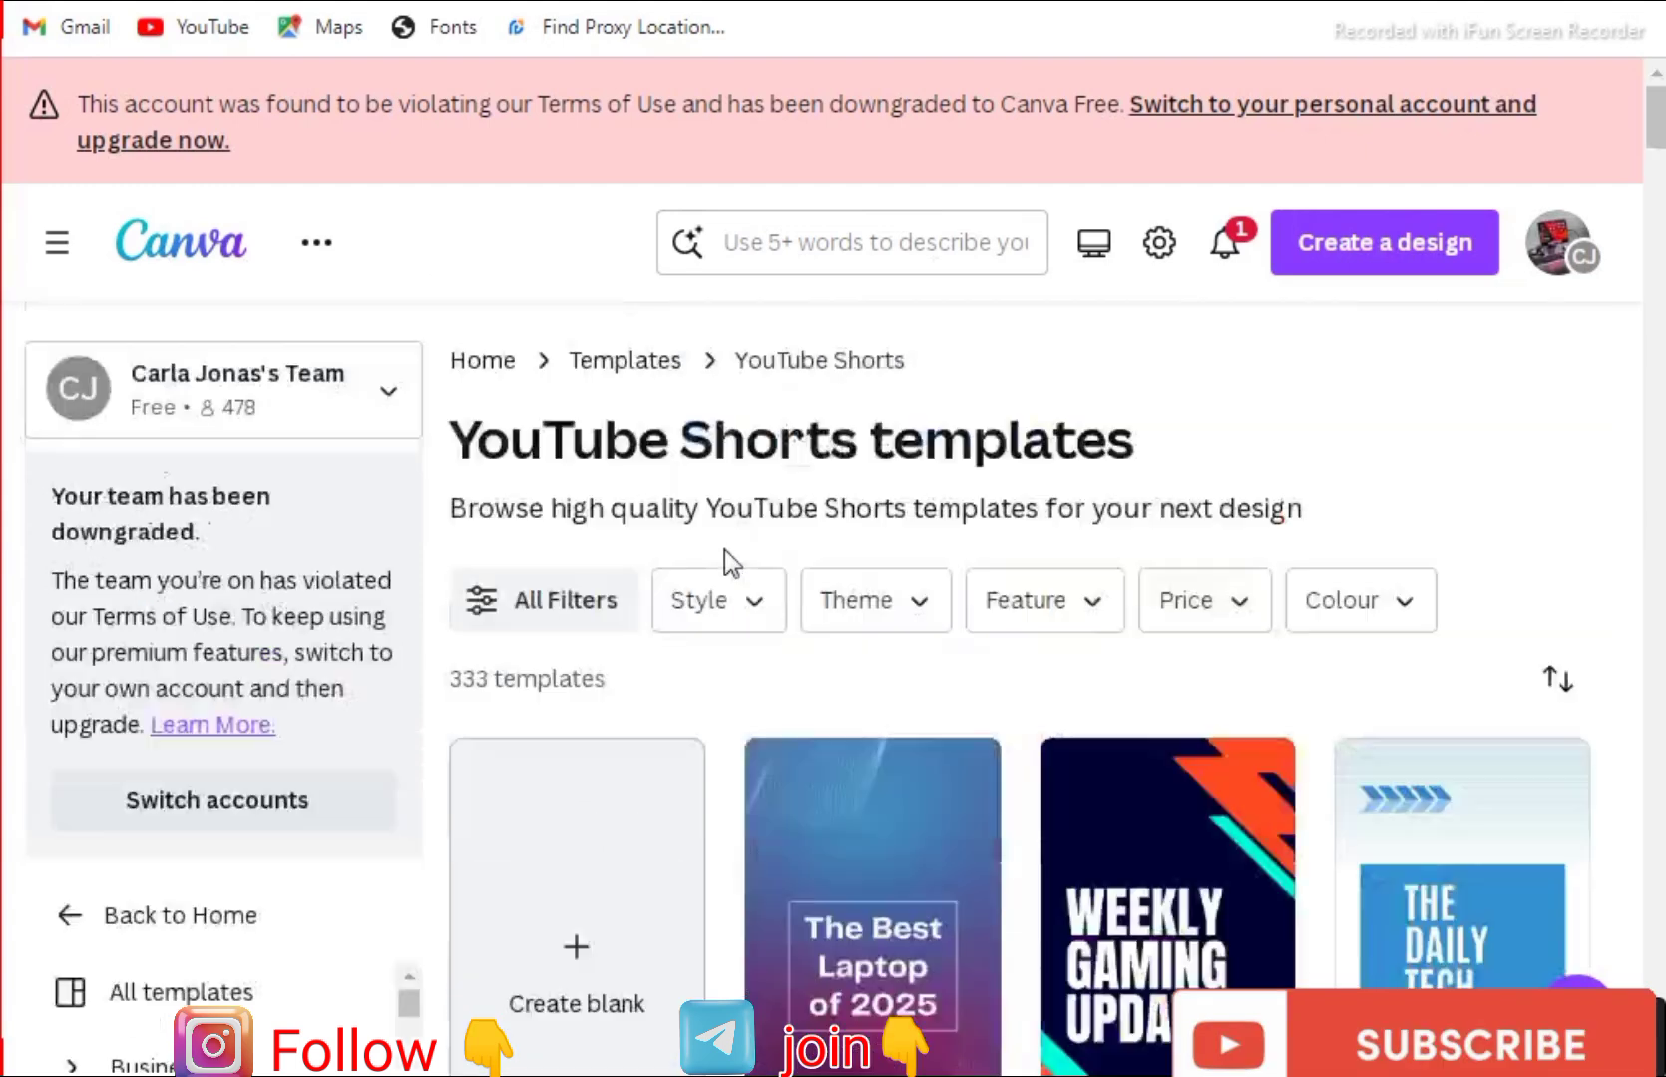
scroll(723, 550, down, 3)
scroll(724, 549, up, 3)
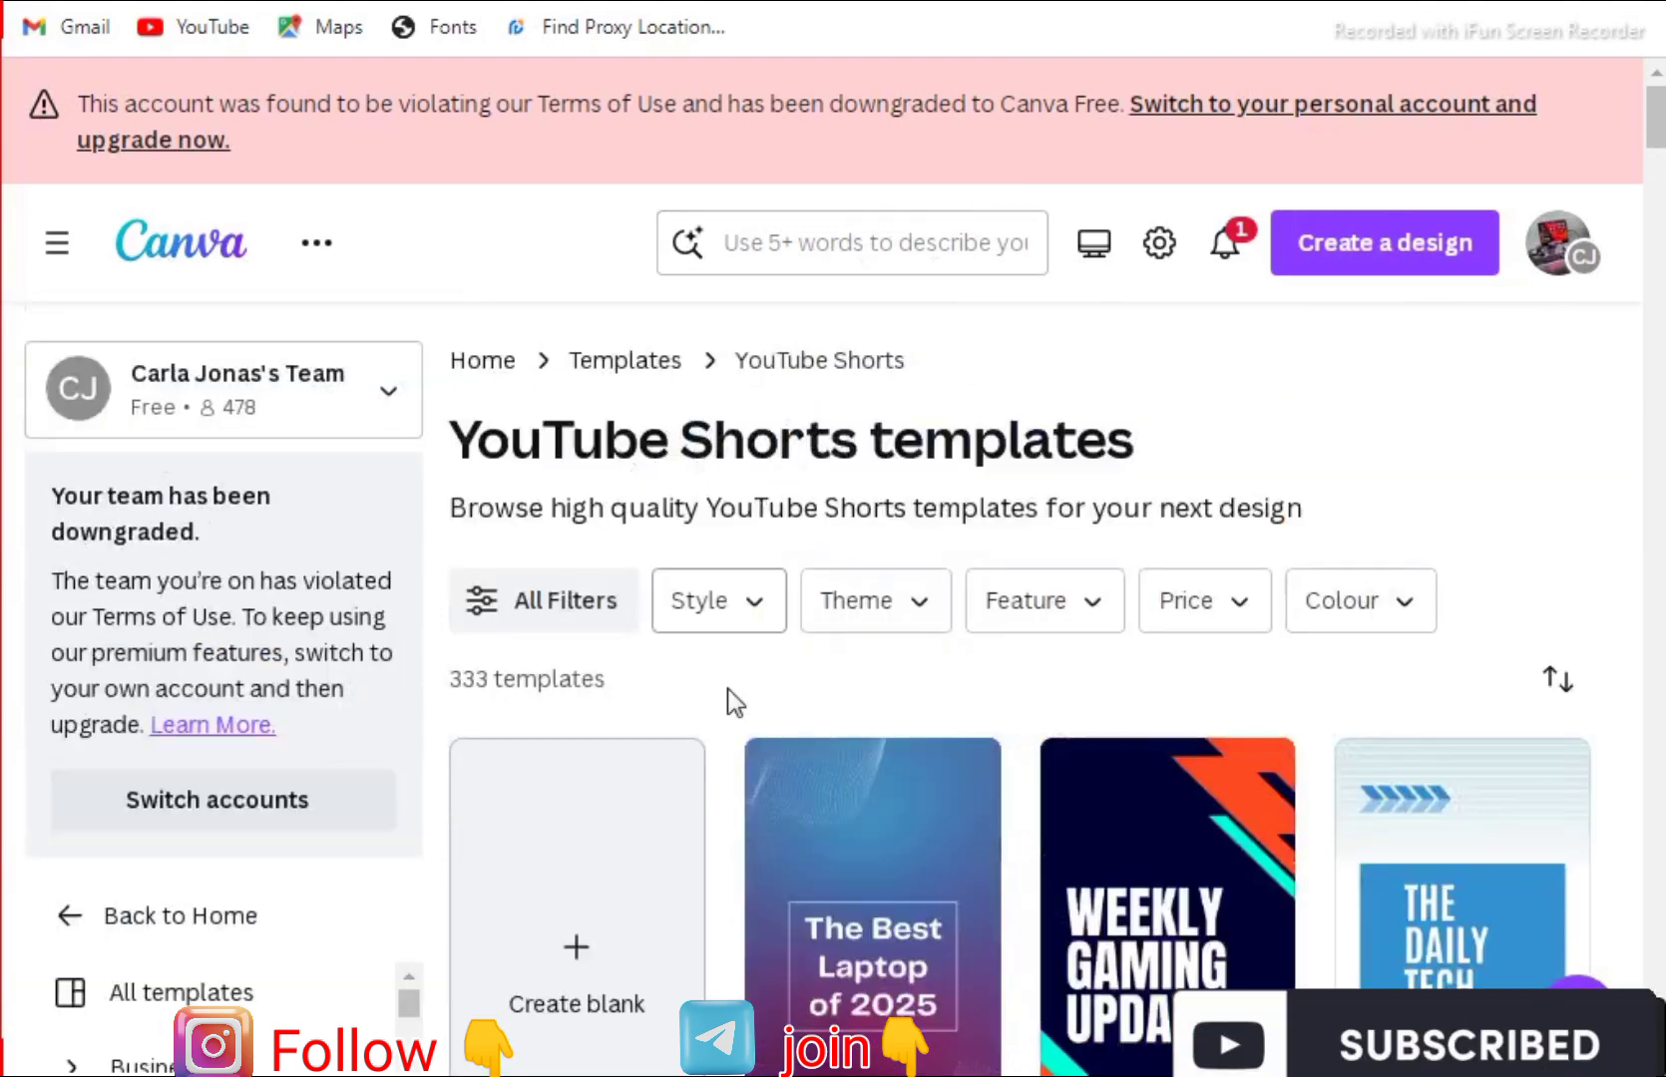
scroll(721, 751, down, 3)
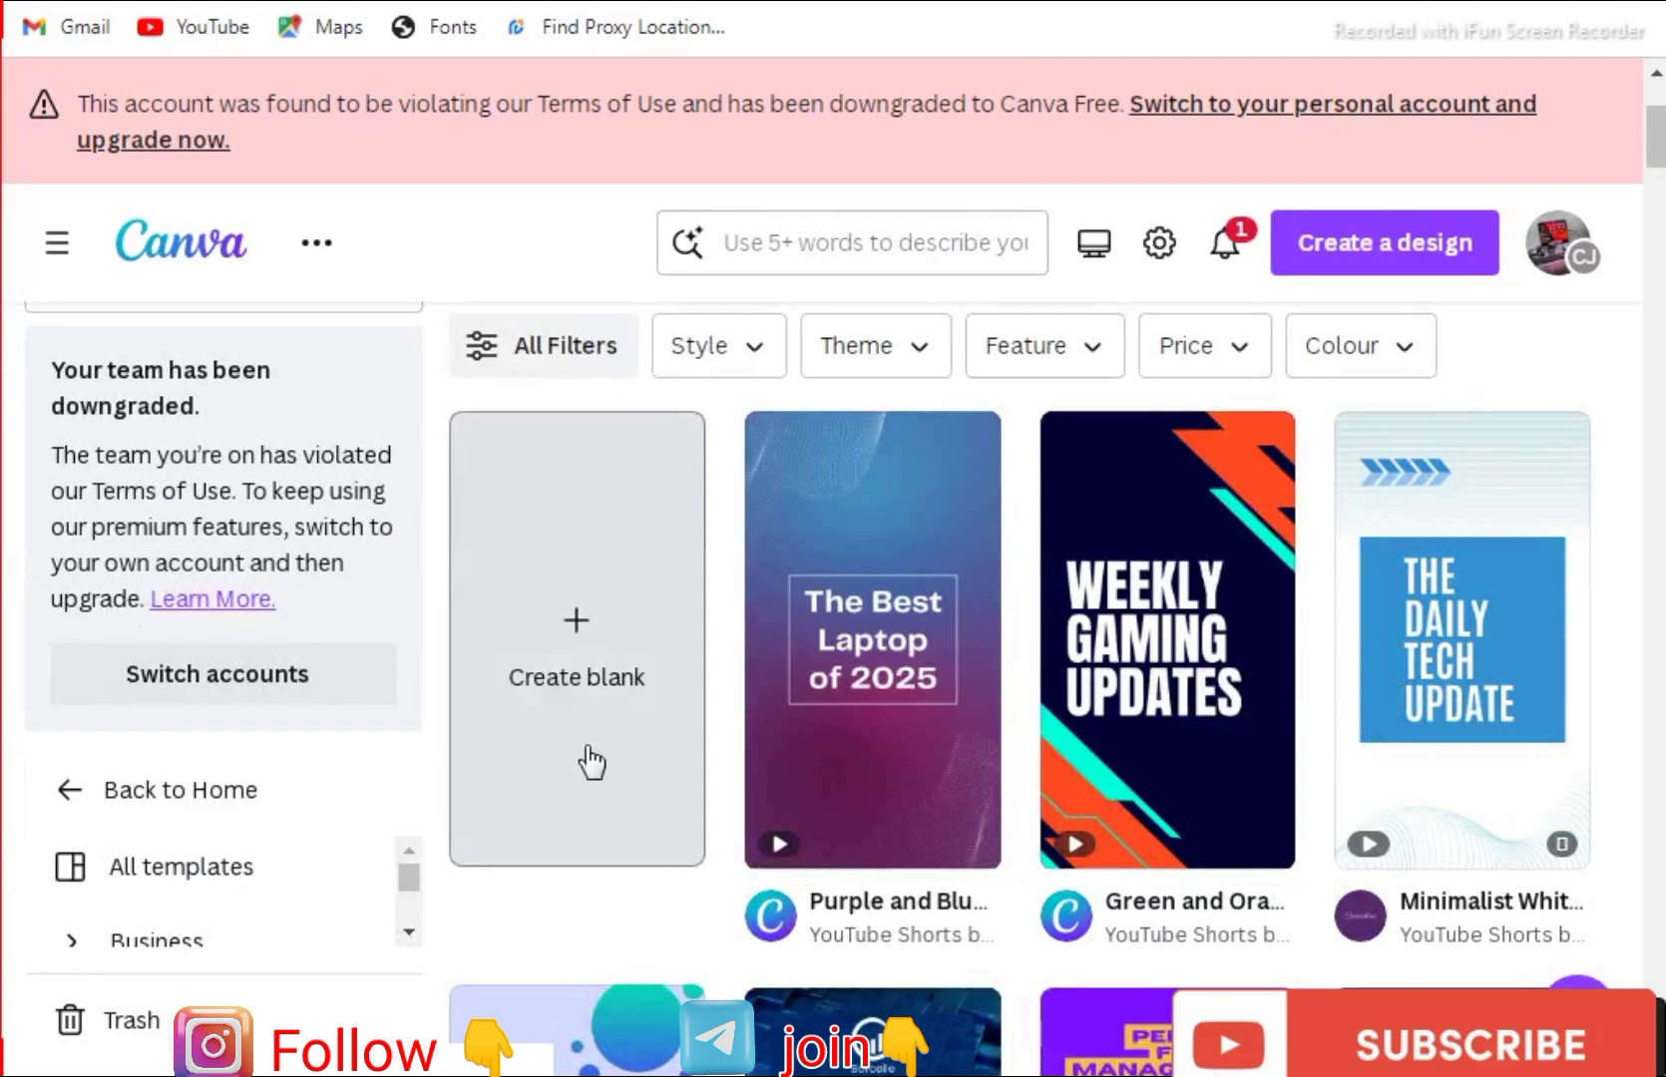
click(569, 647)
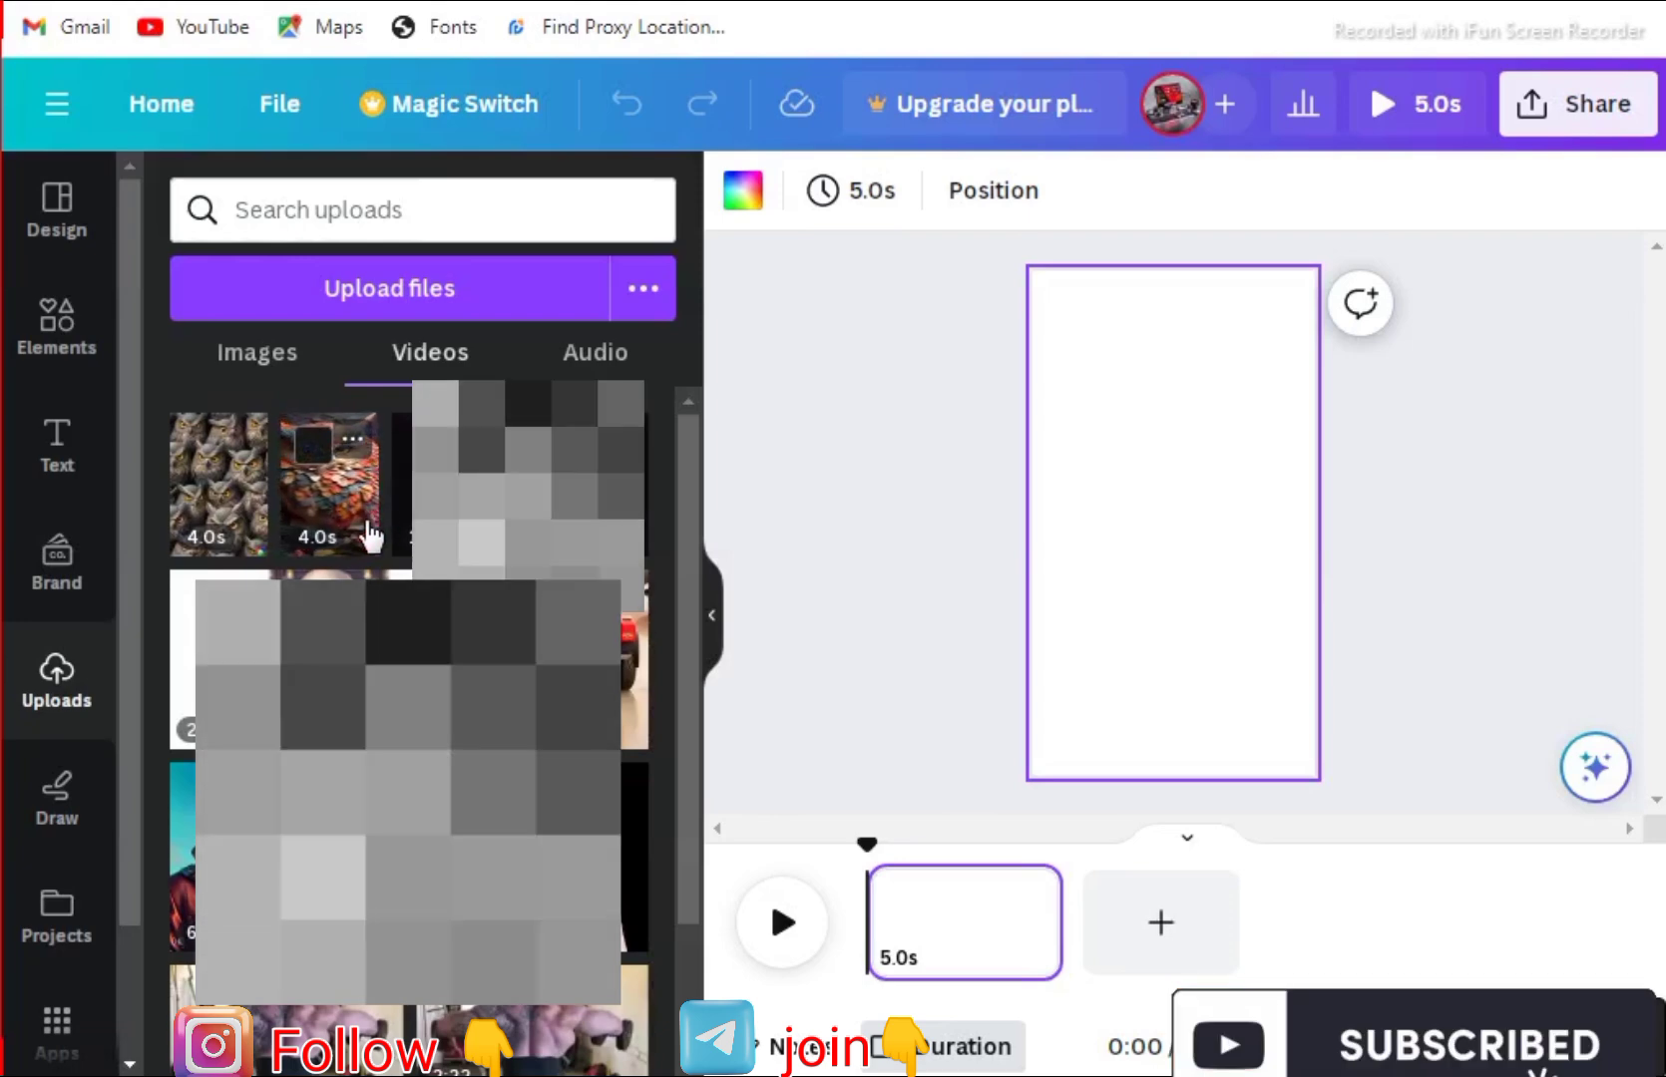
- Fill the first page with the uploaded 4.0s video of the colourful feathered owl
click(321, 507)
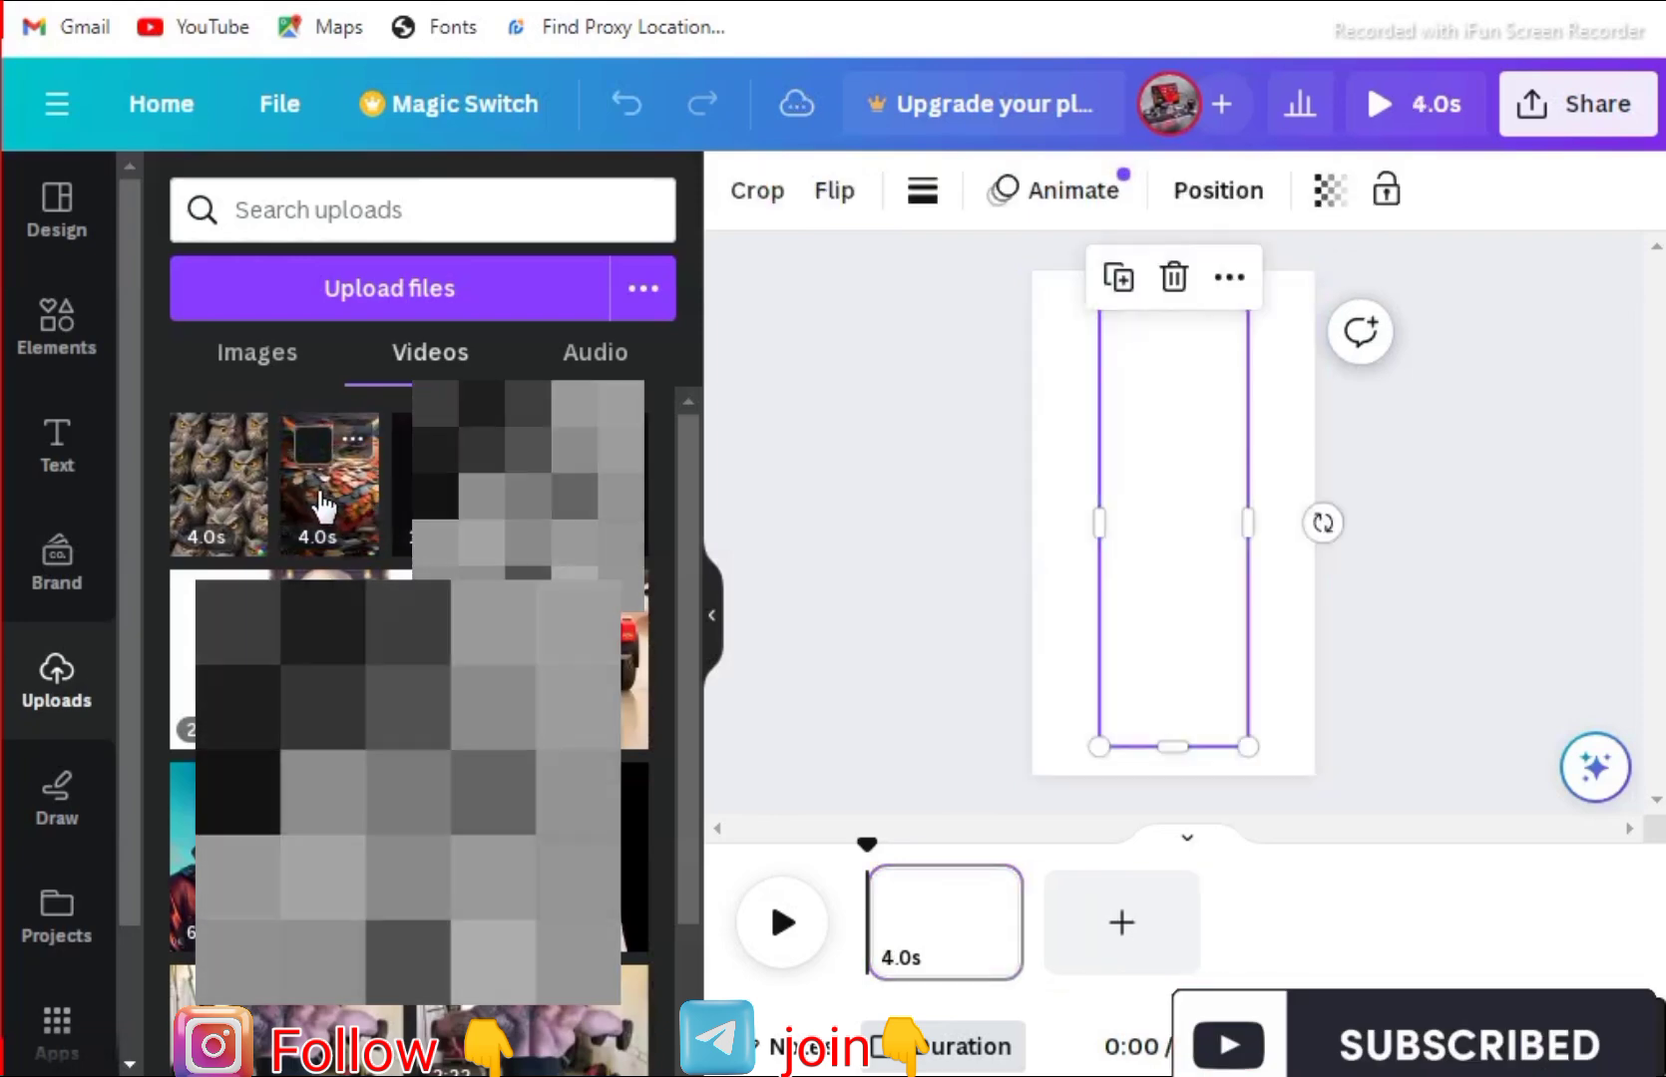
click(1172, 277)
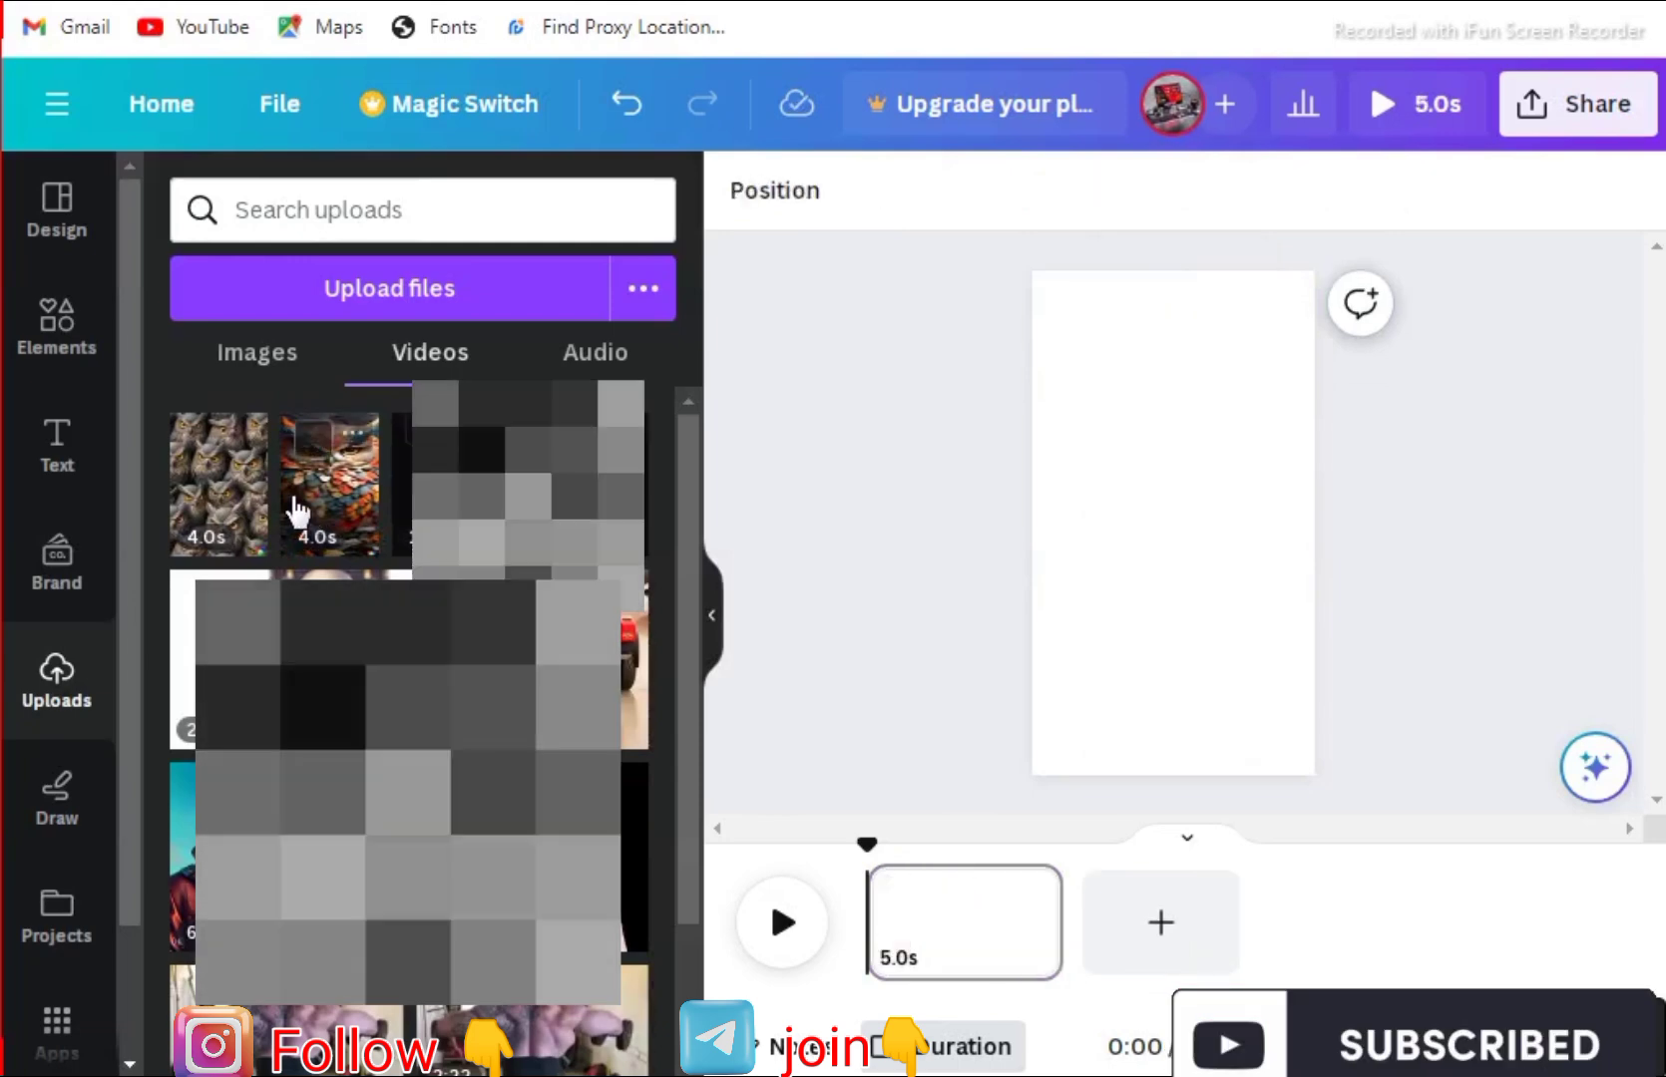
drag(297, 511, 1054, 434)
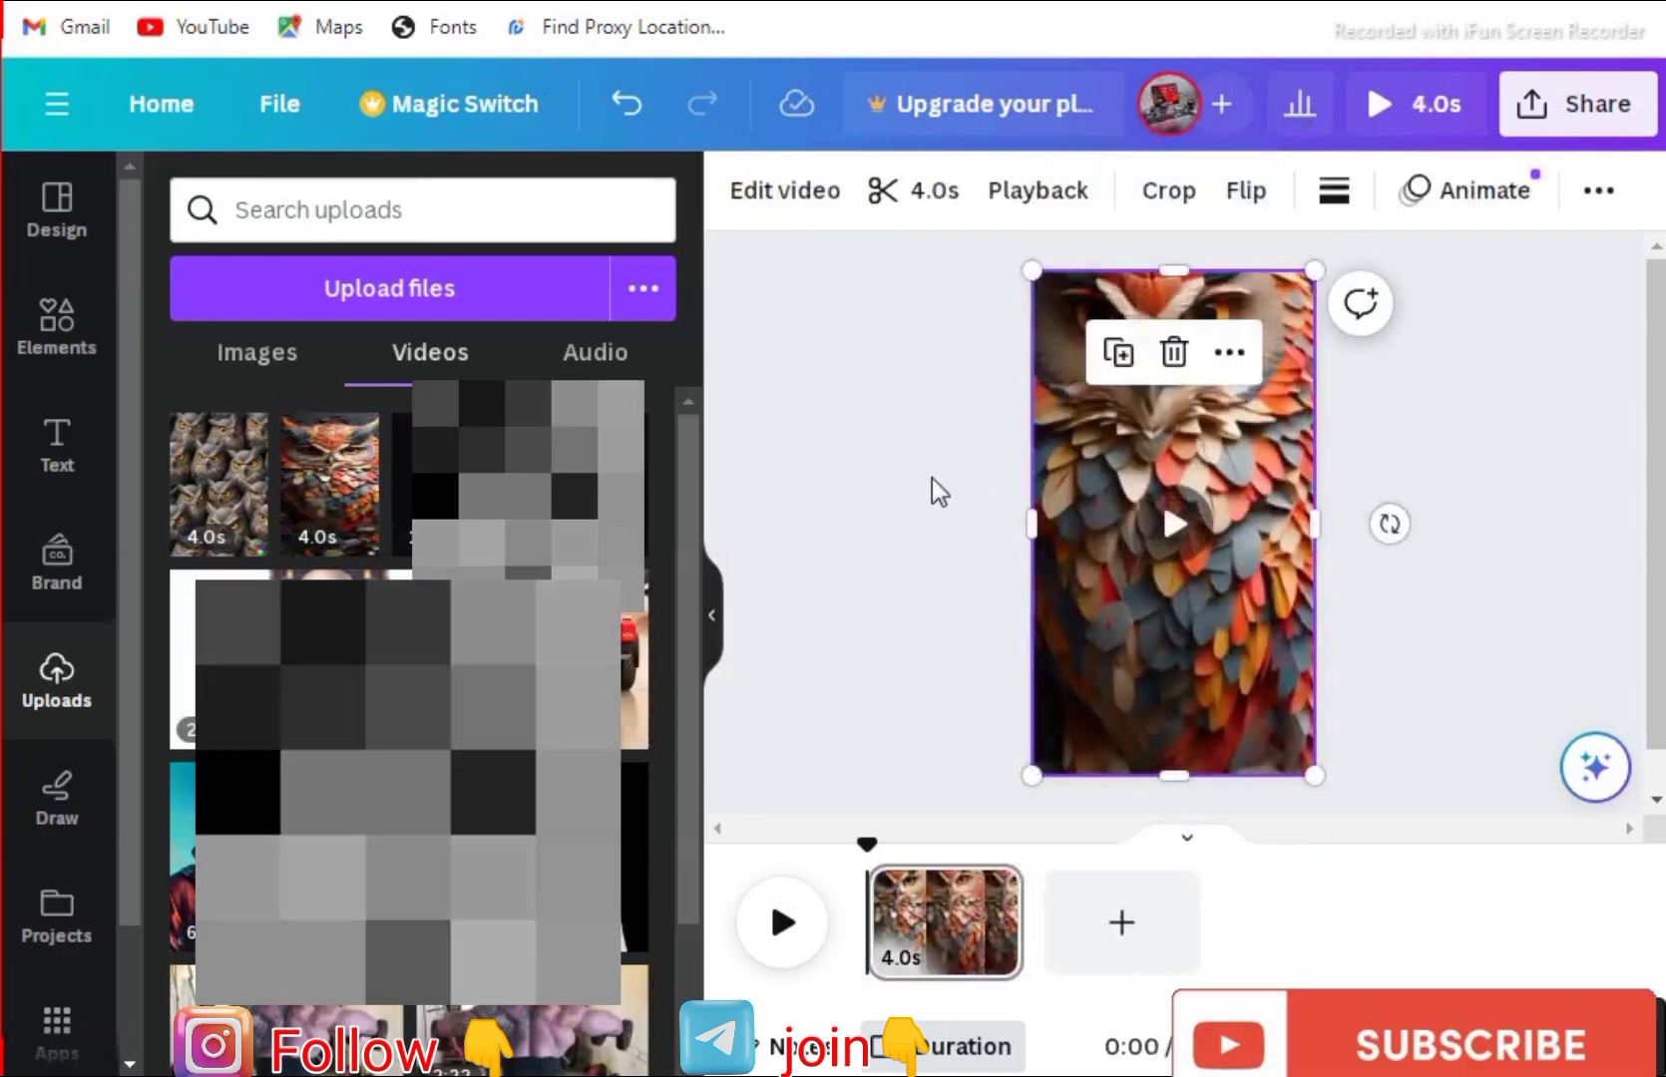
click(932, 478)
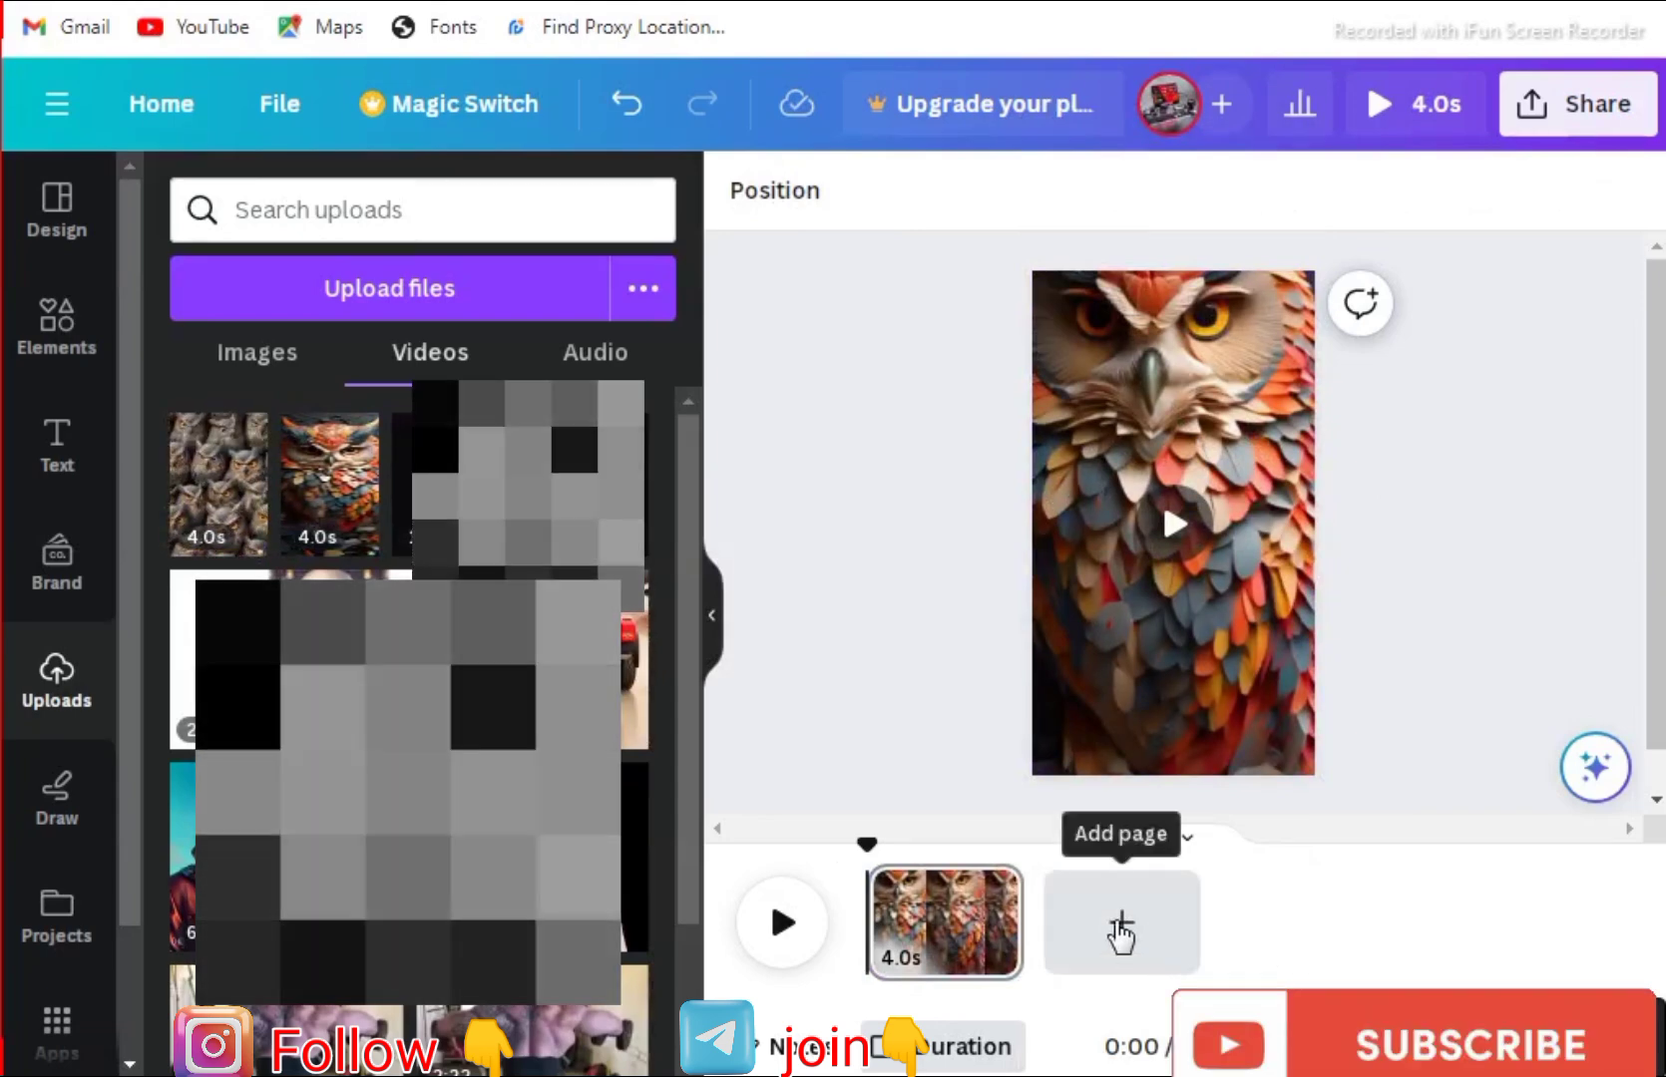
- Add a second page and fill it with the uploaded 4.0s video of the grey owls
click(1123, 931)
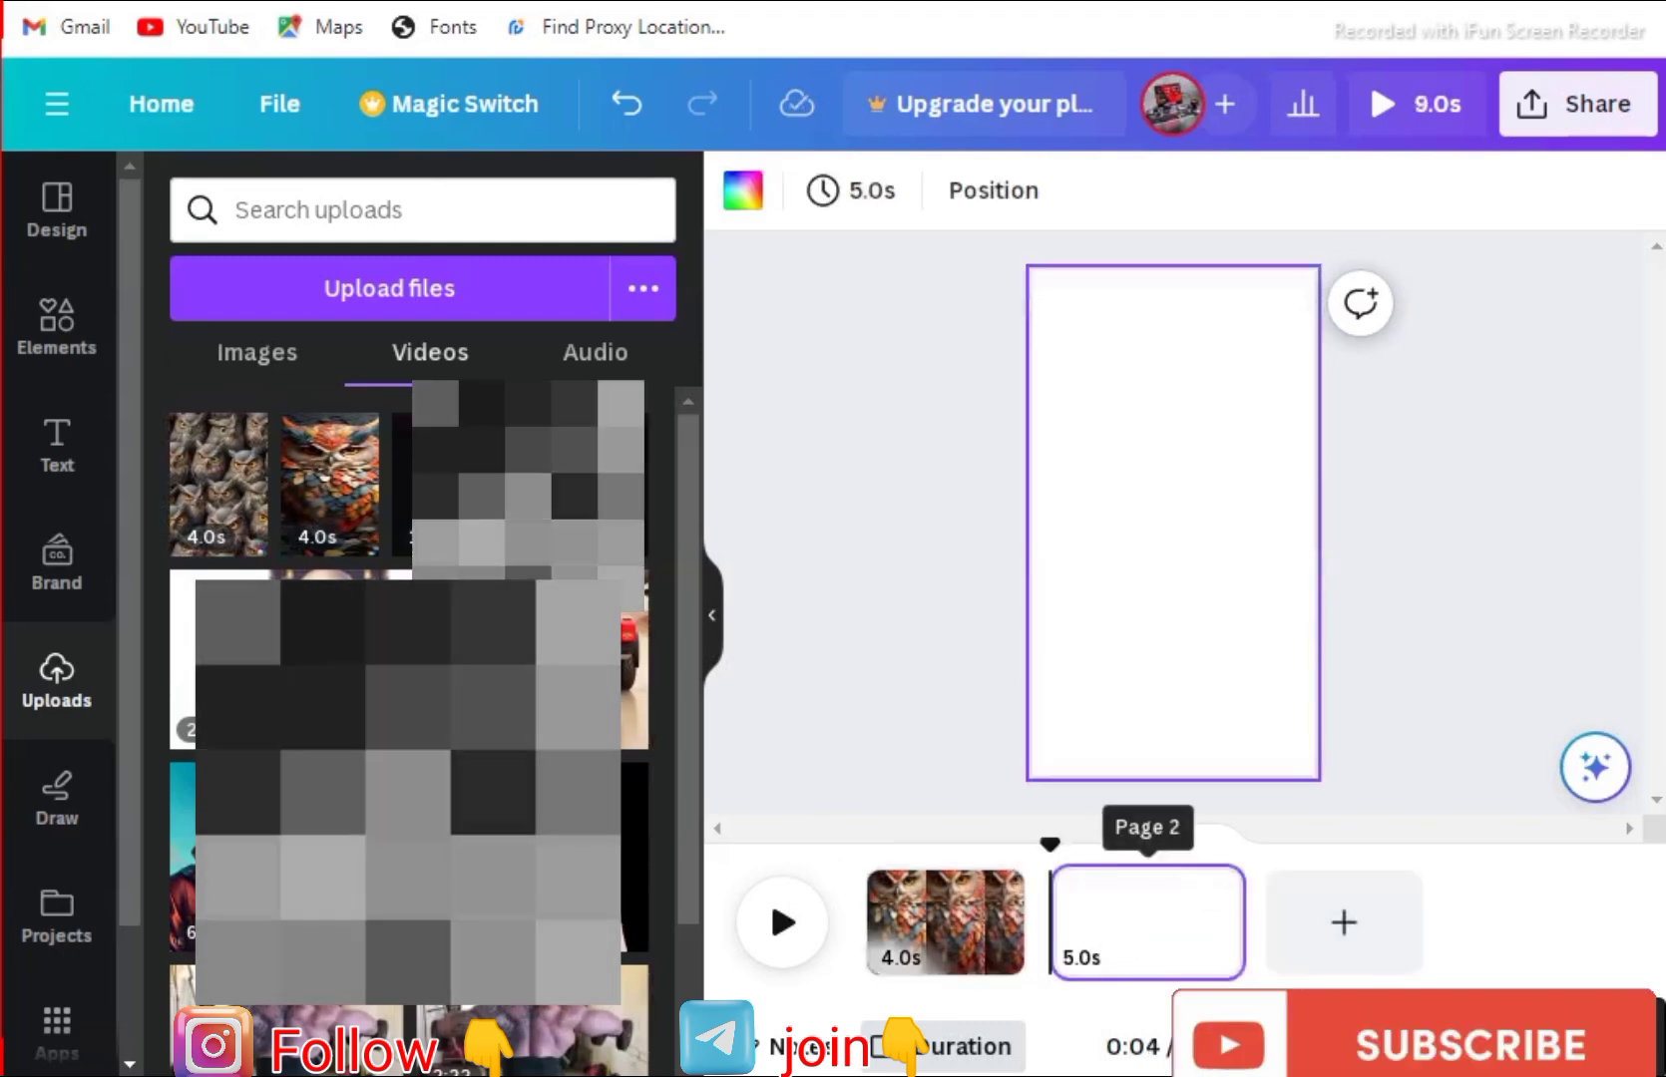
drag(239, 498, 1045, 520)
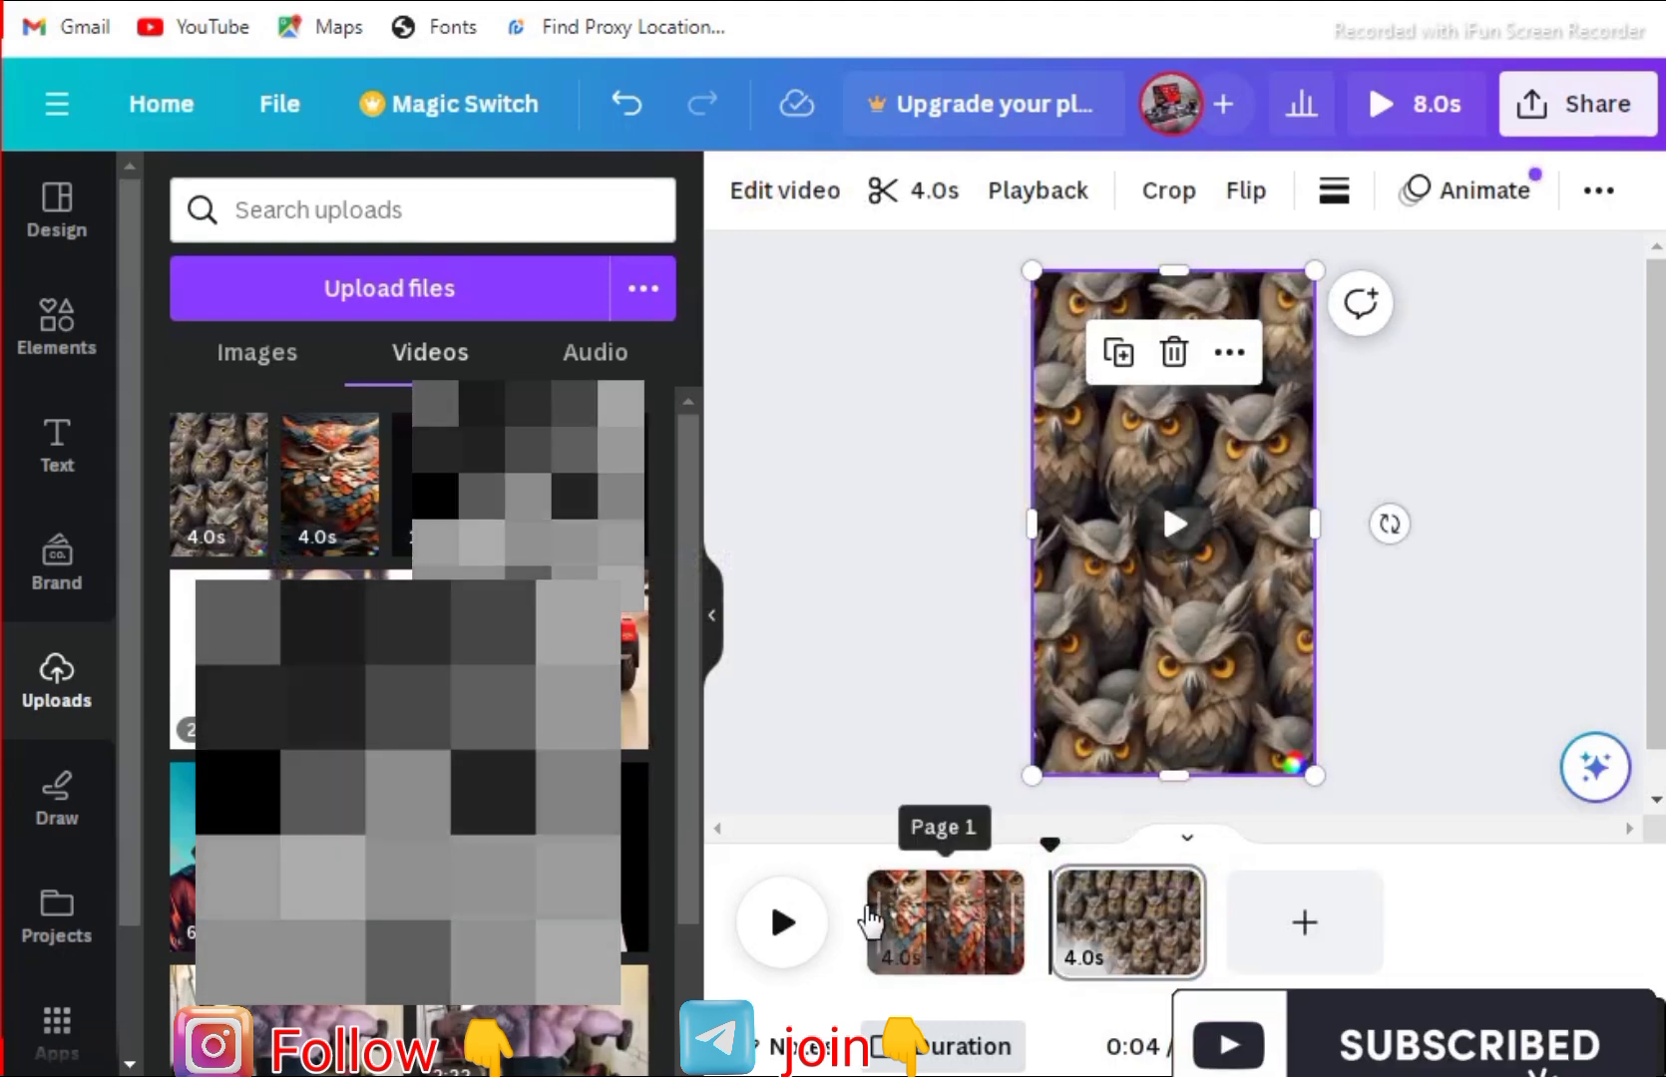
- Return to the start of the timeline and add the uploaded track "copywrite free 14.mp3" as background audio
click(871, 922)
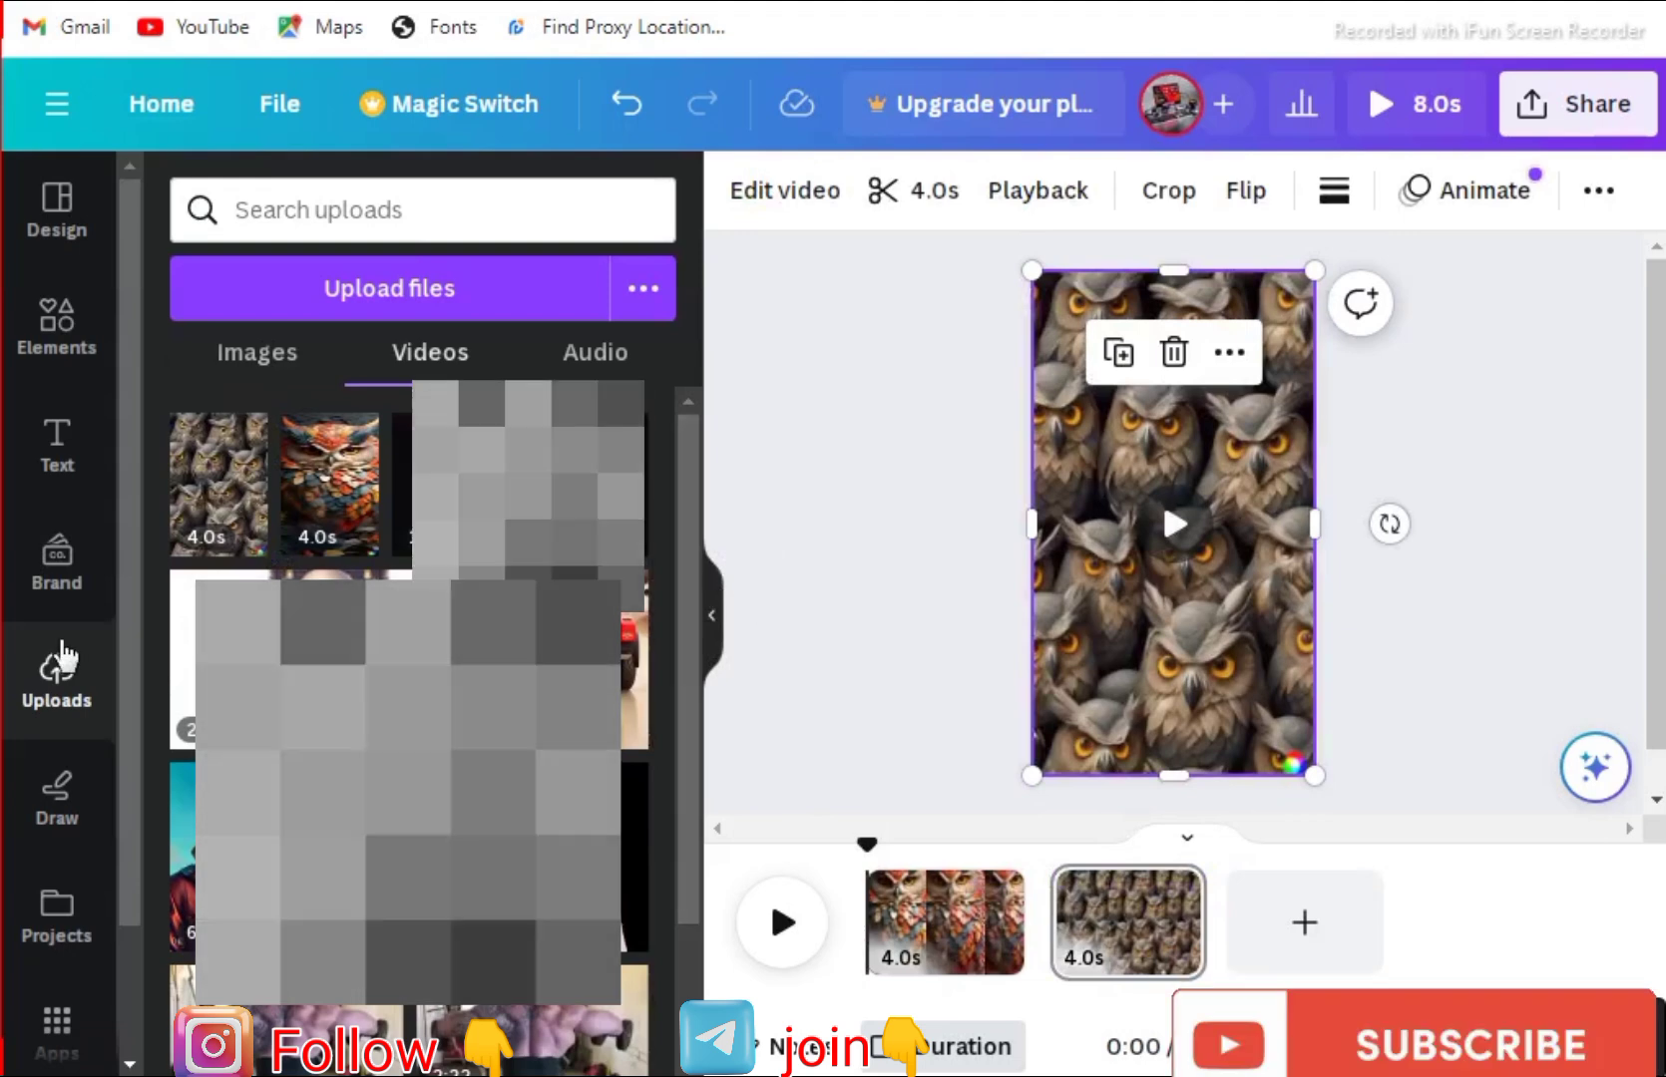
click(604, 359)
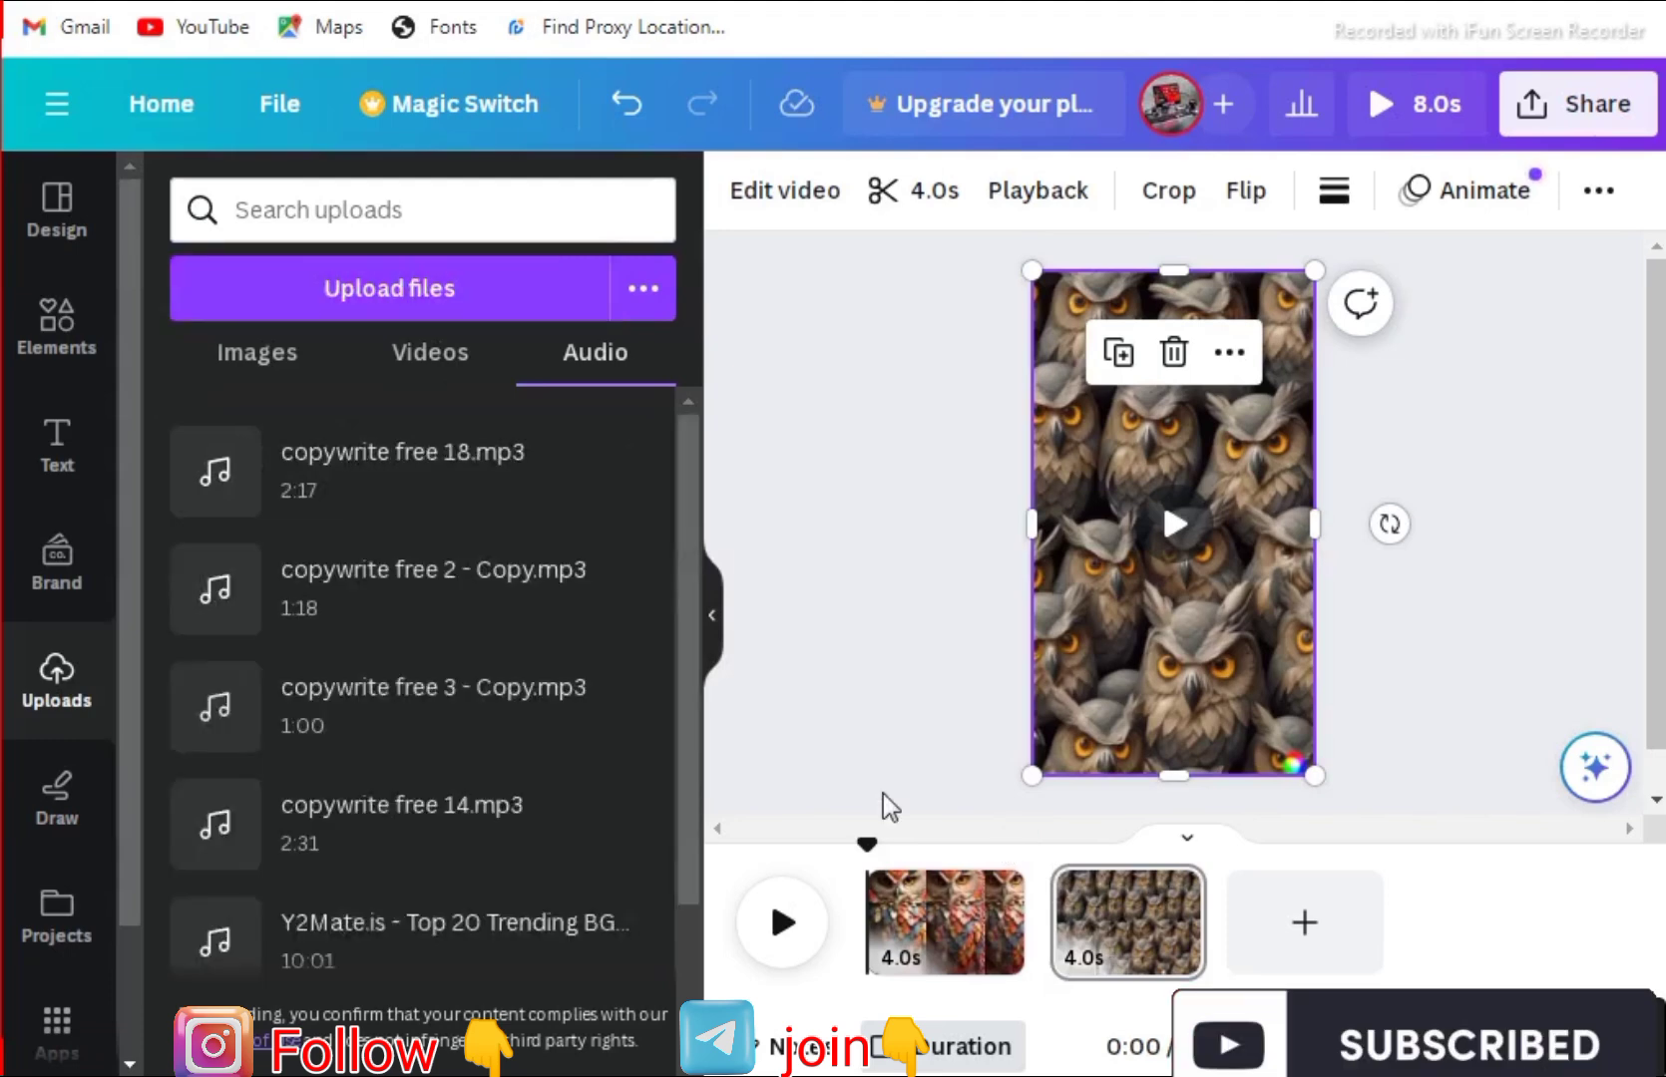
click(378, 840)
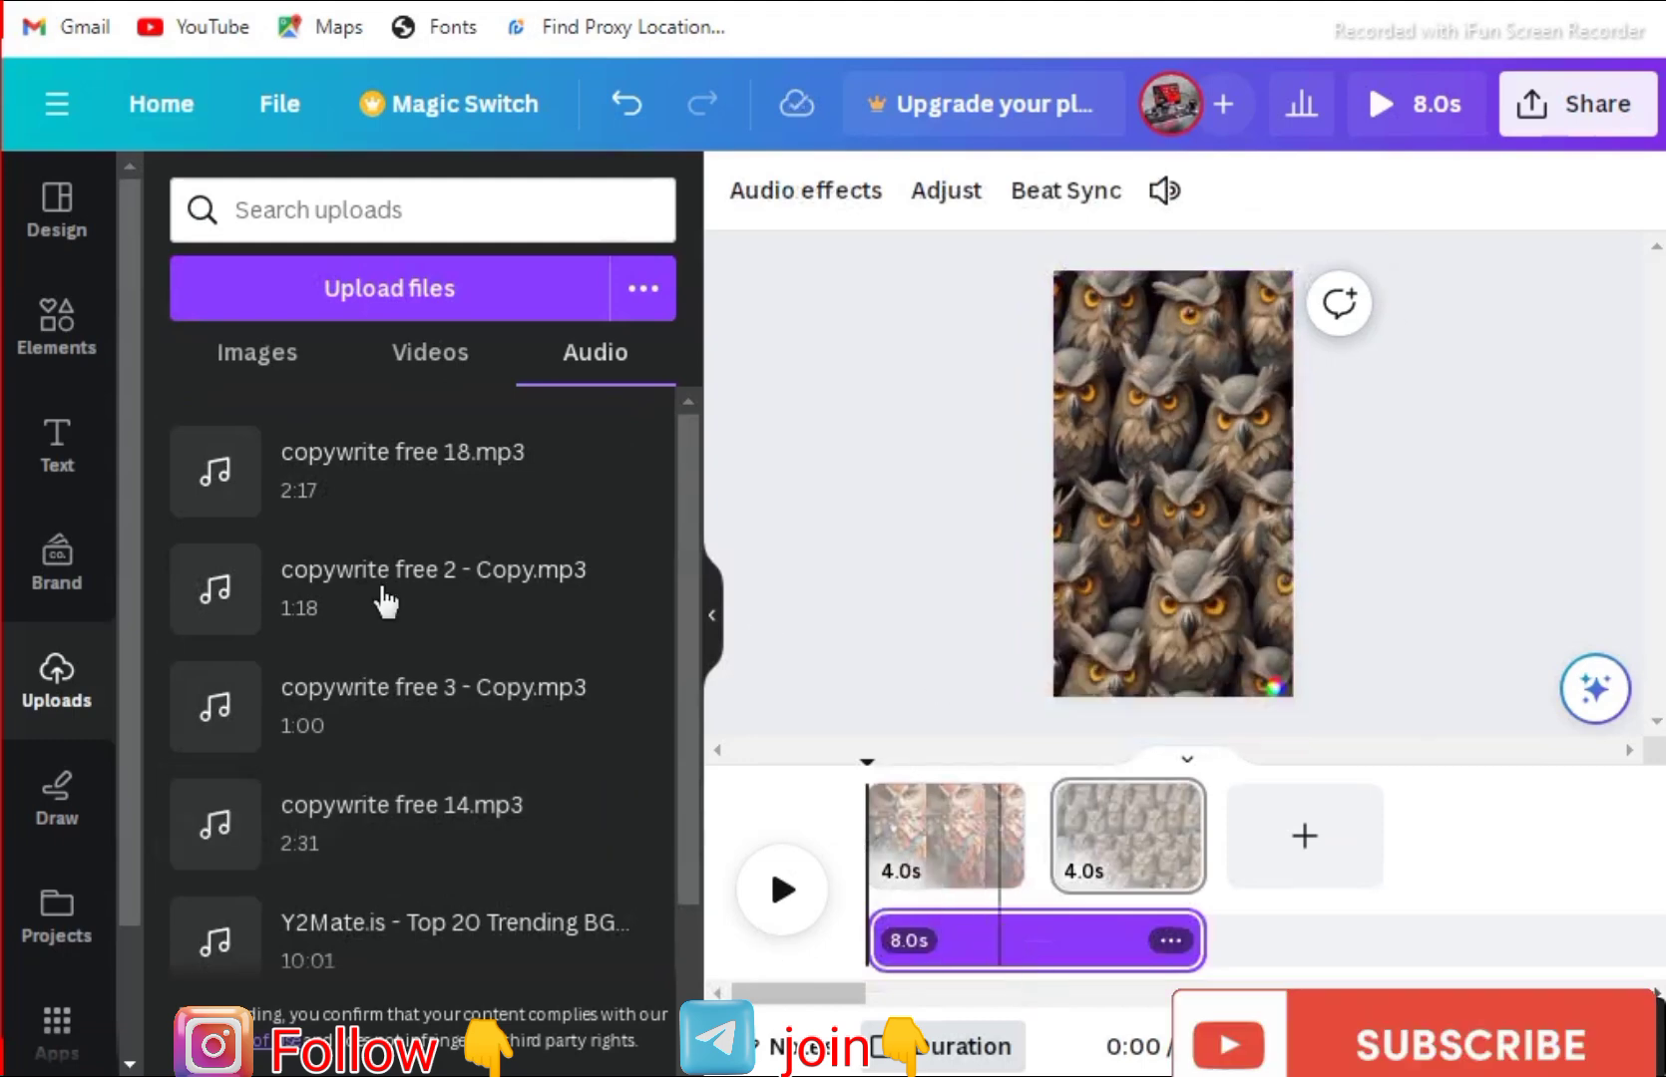
- Add the recently used pink neon GLOW text style to the grey owls page
click(70, 447)
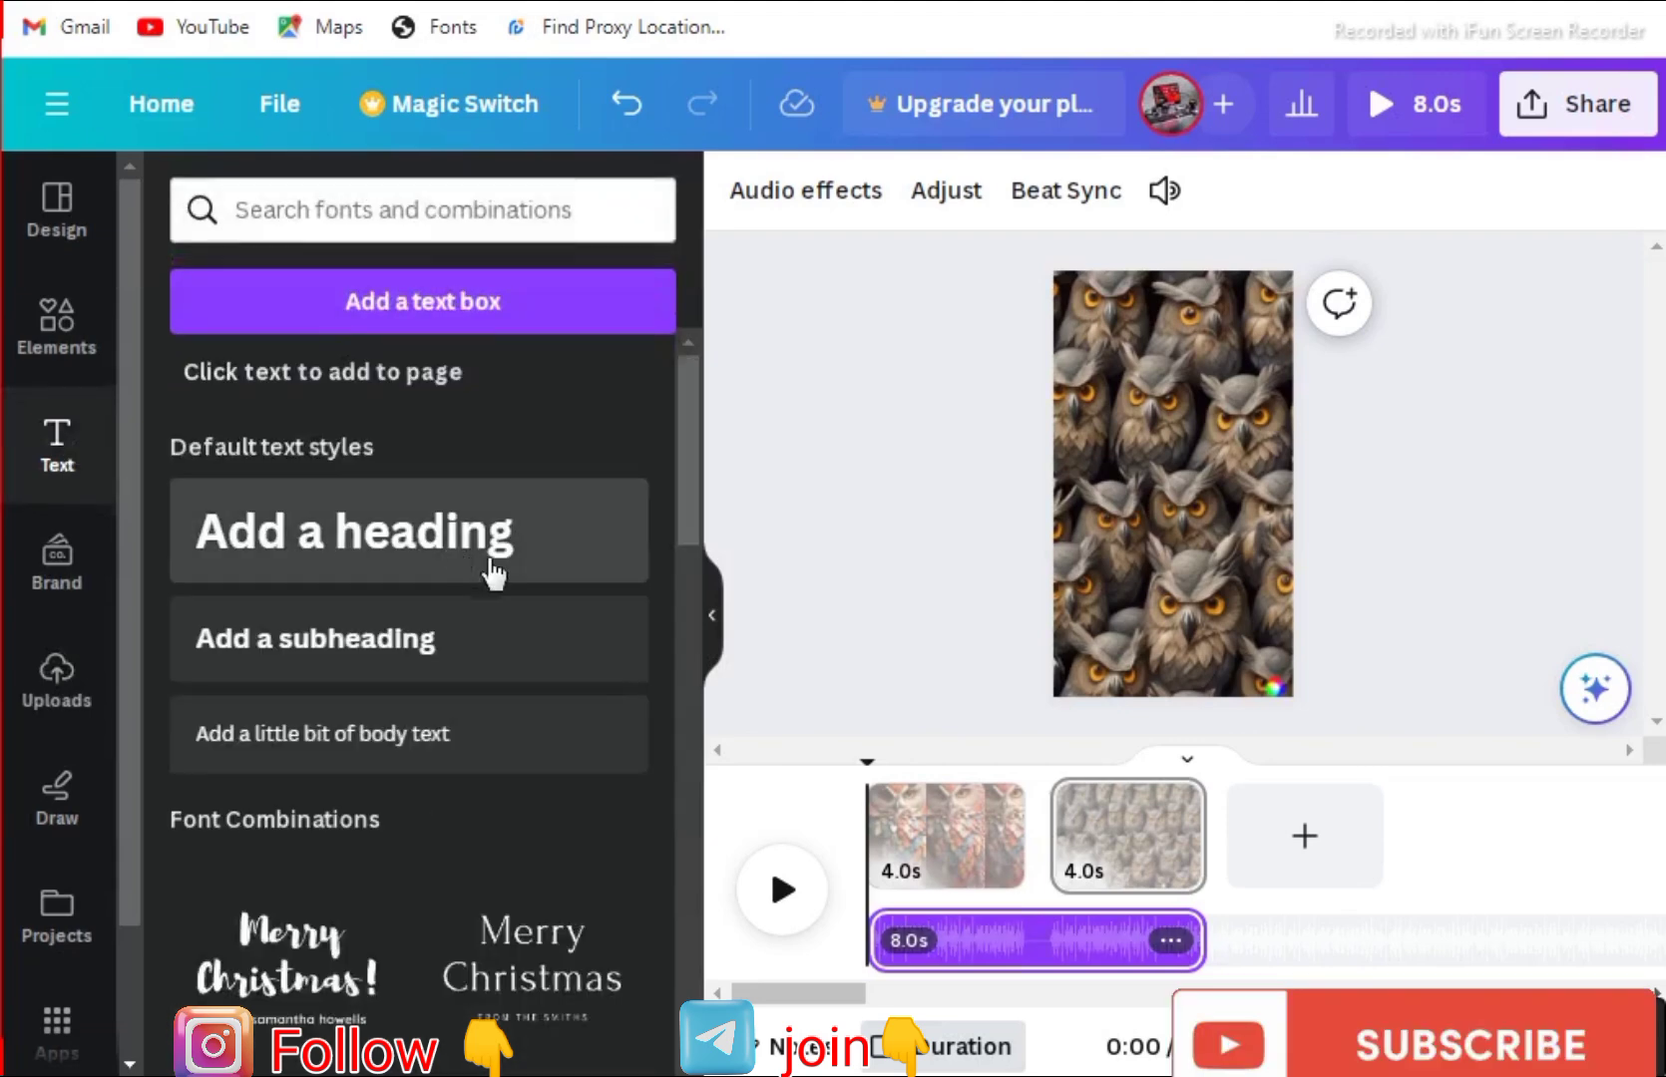
scroll(438, 693, down, 3)
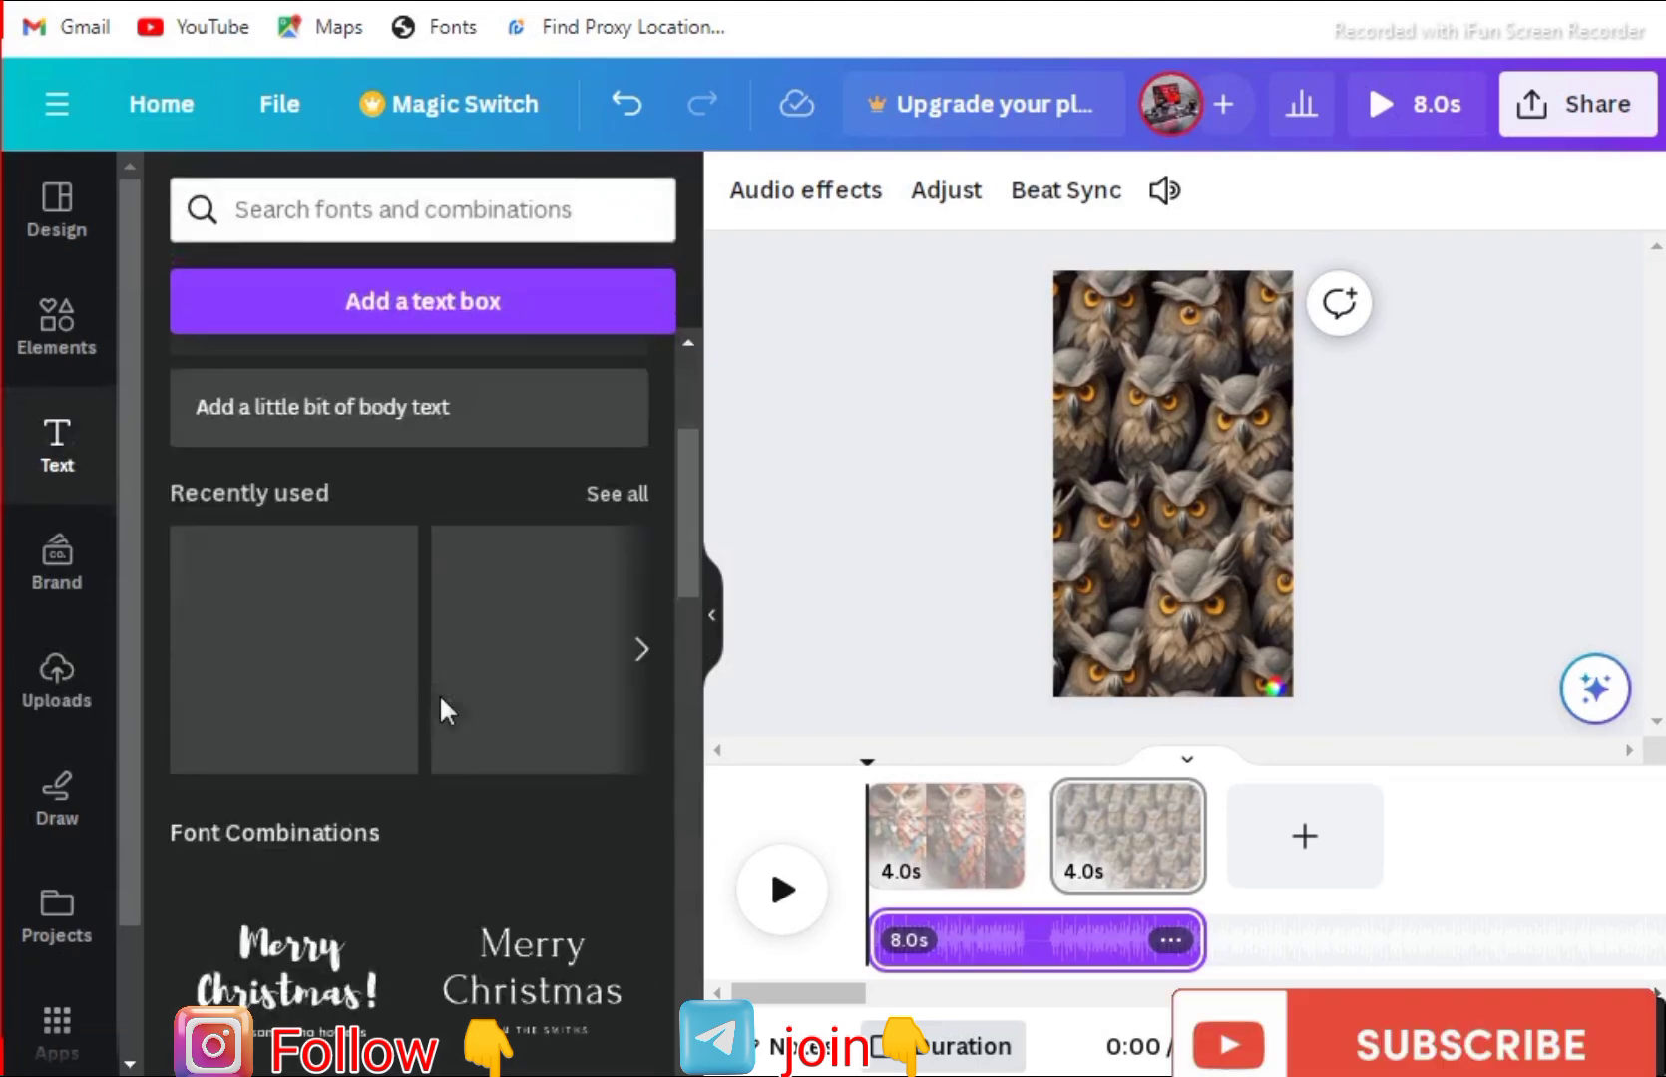
scroll(439, 707, down, 3)
scroll(439, 707, up, 3)
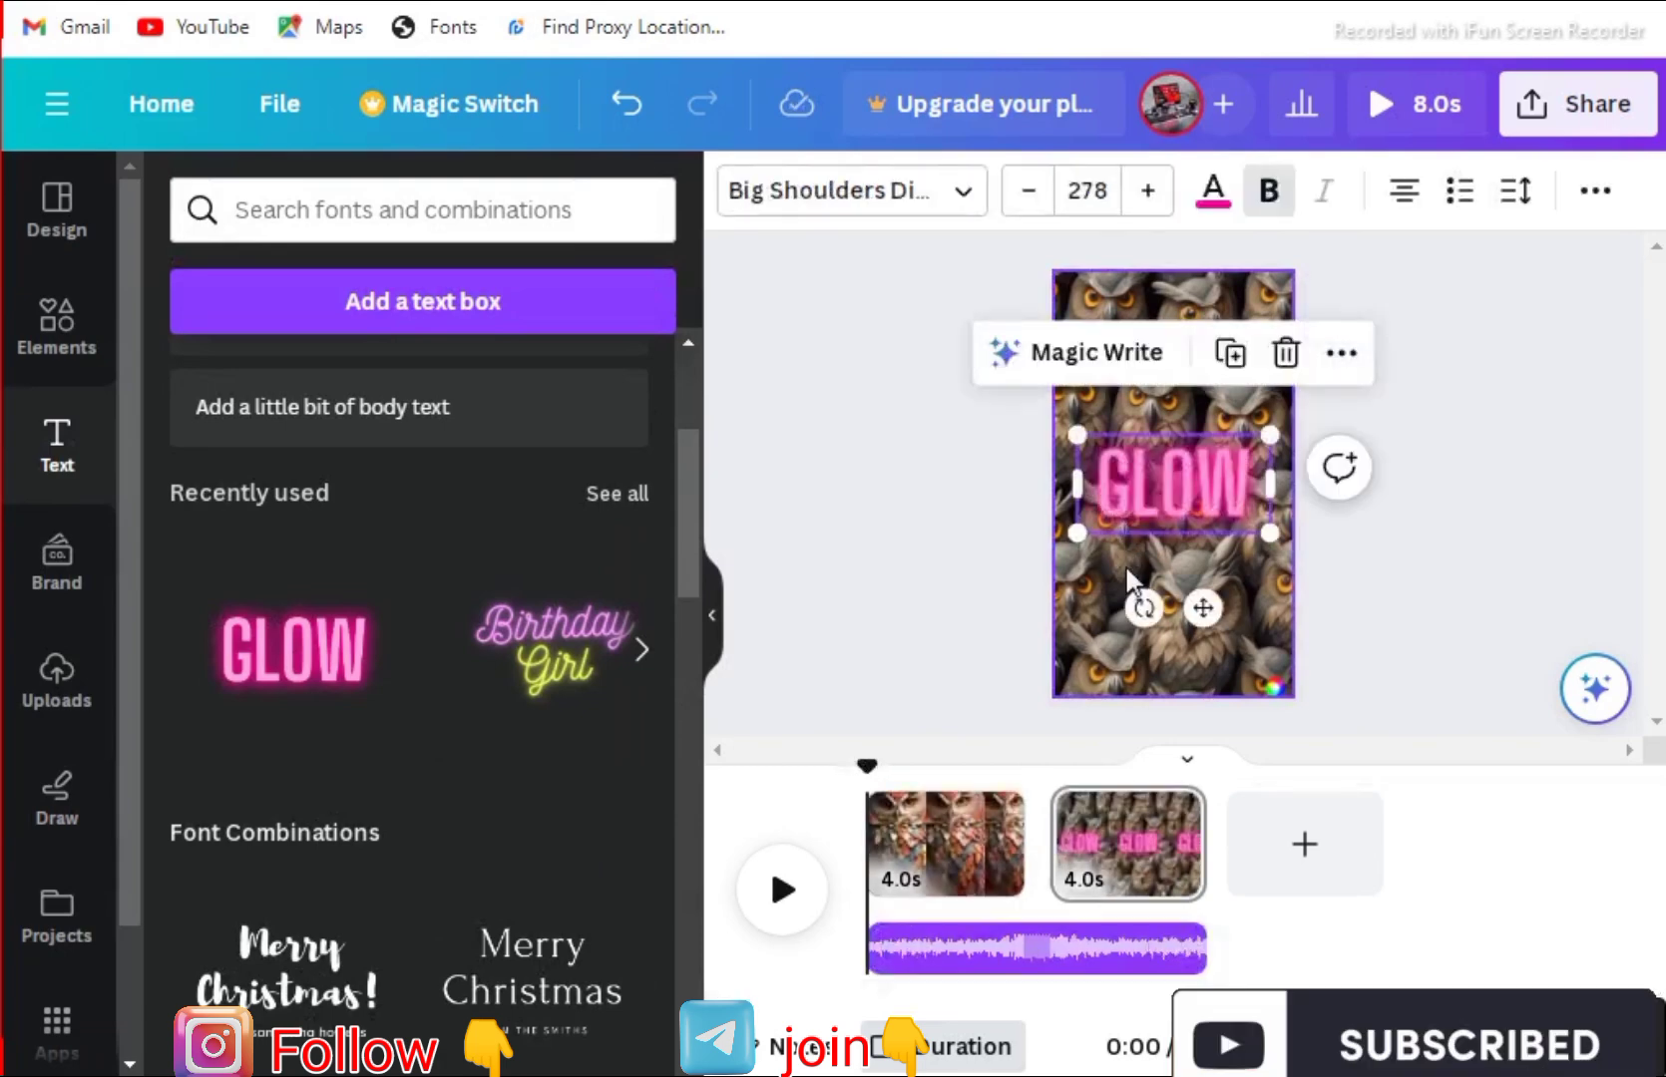
- Replace the wording of the neon GLOW text with "OWL"
click(1233, 471)
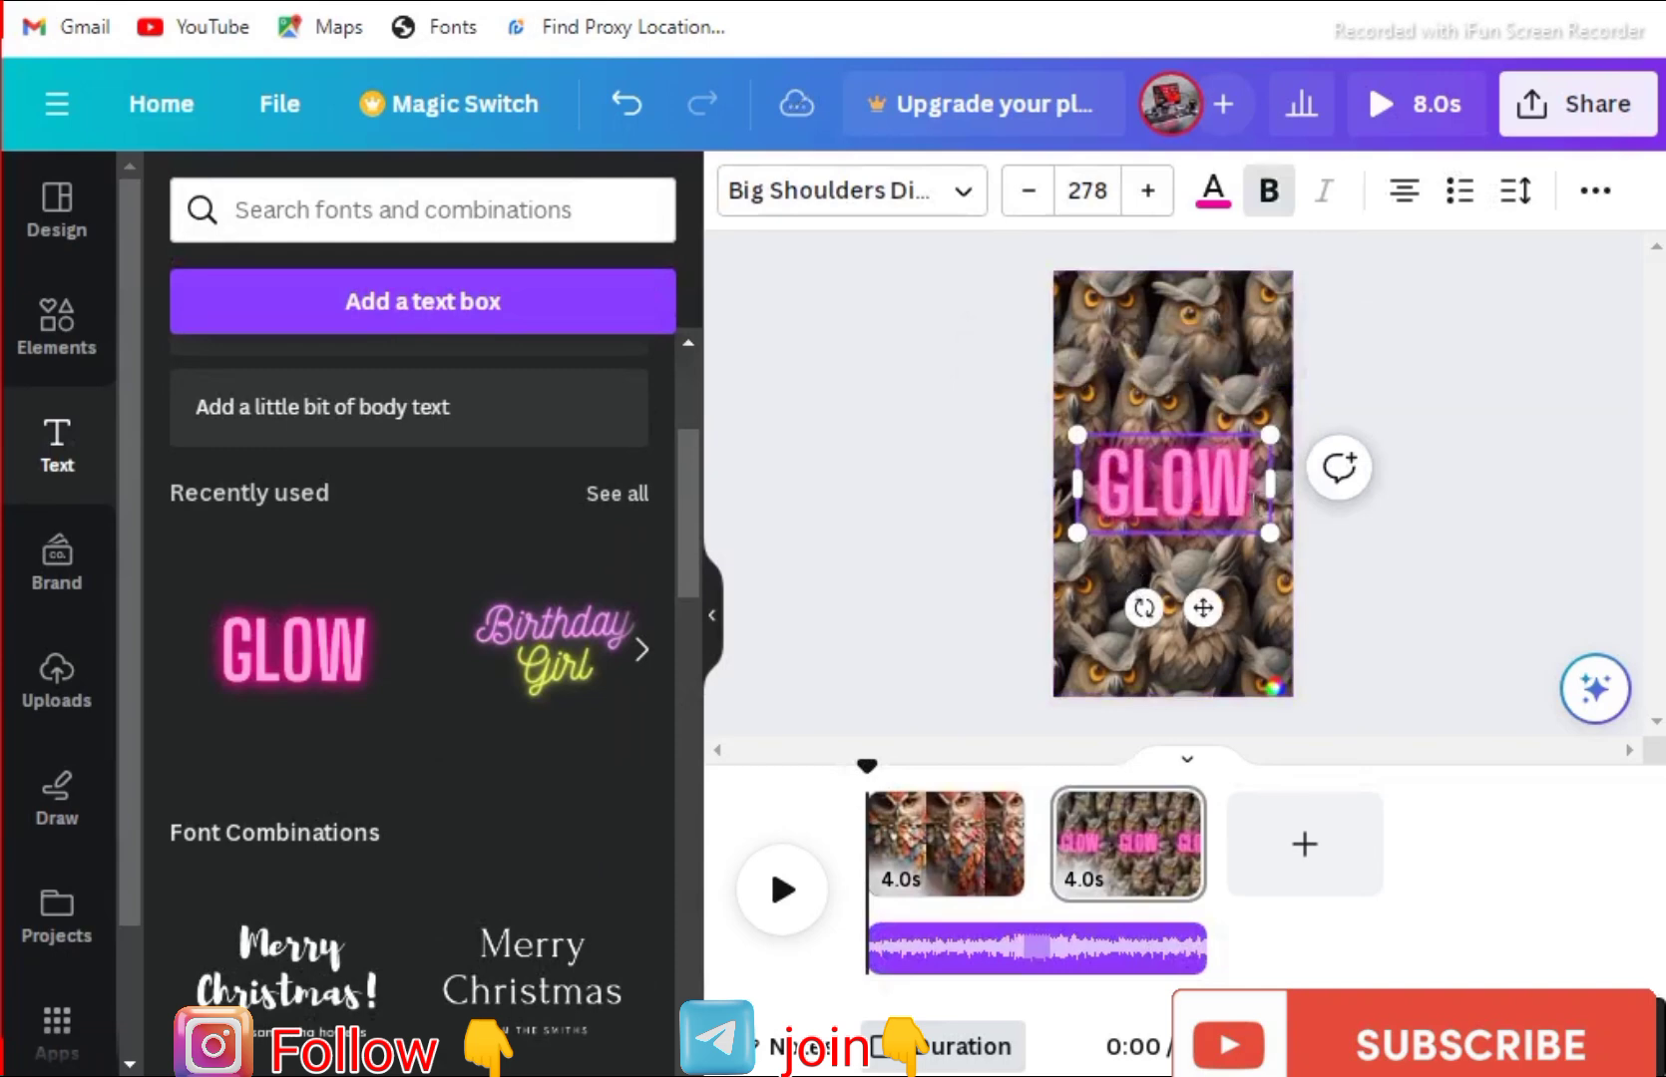
key(BackSpace)
key(BackSpace)
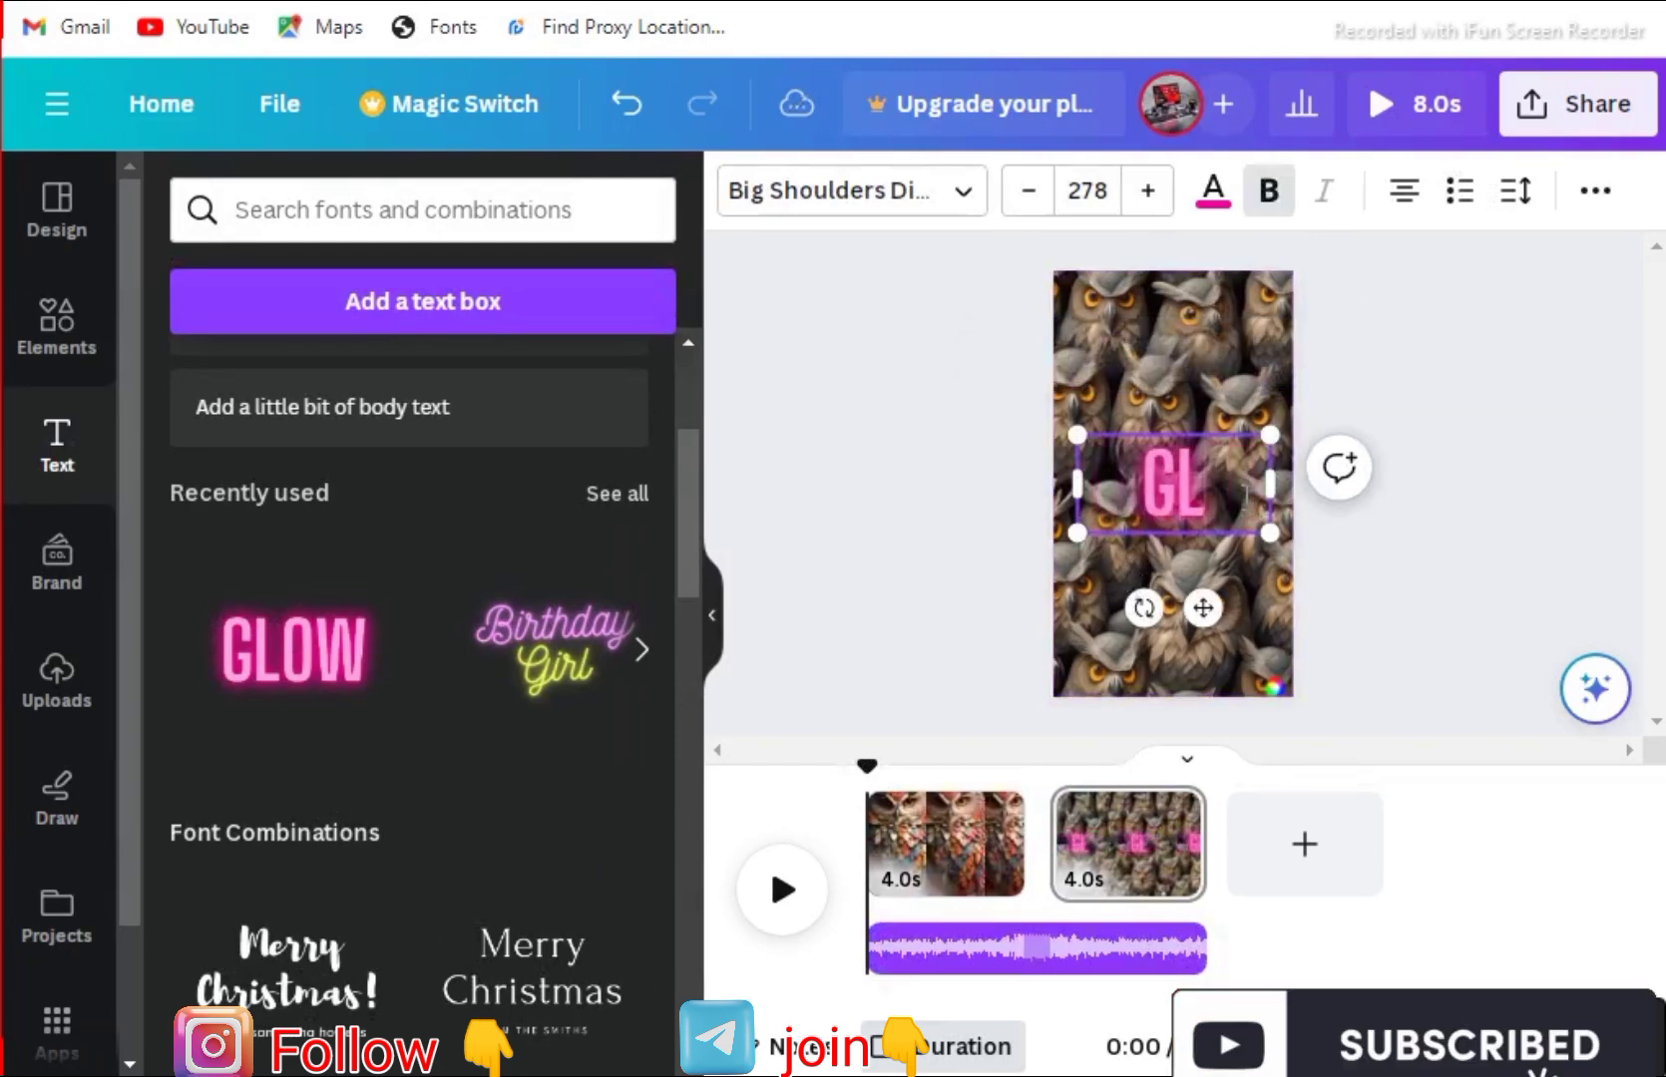
text(OWL)
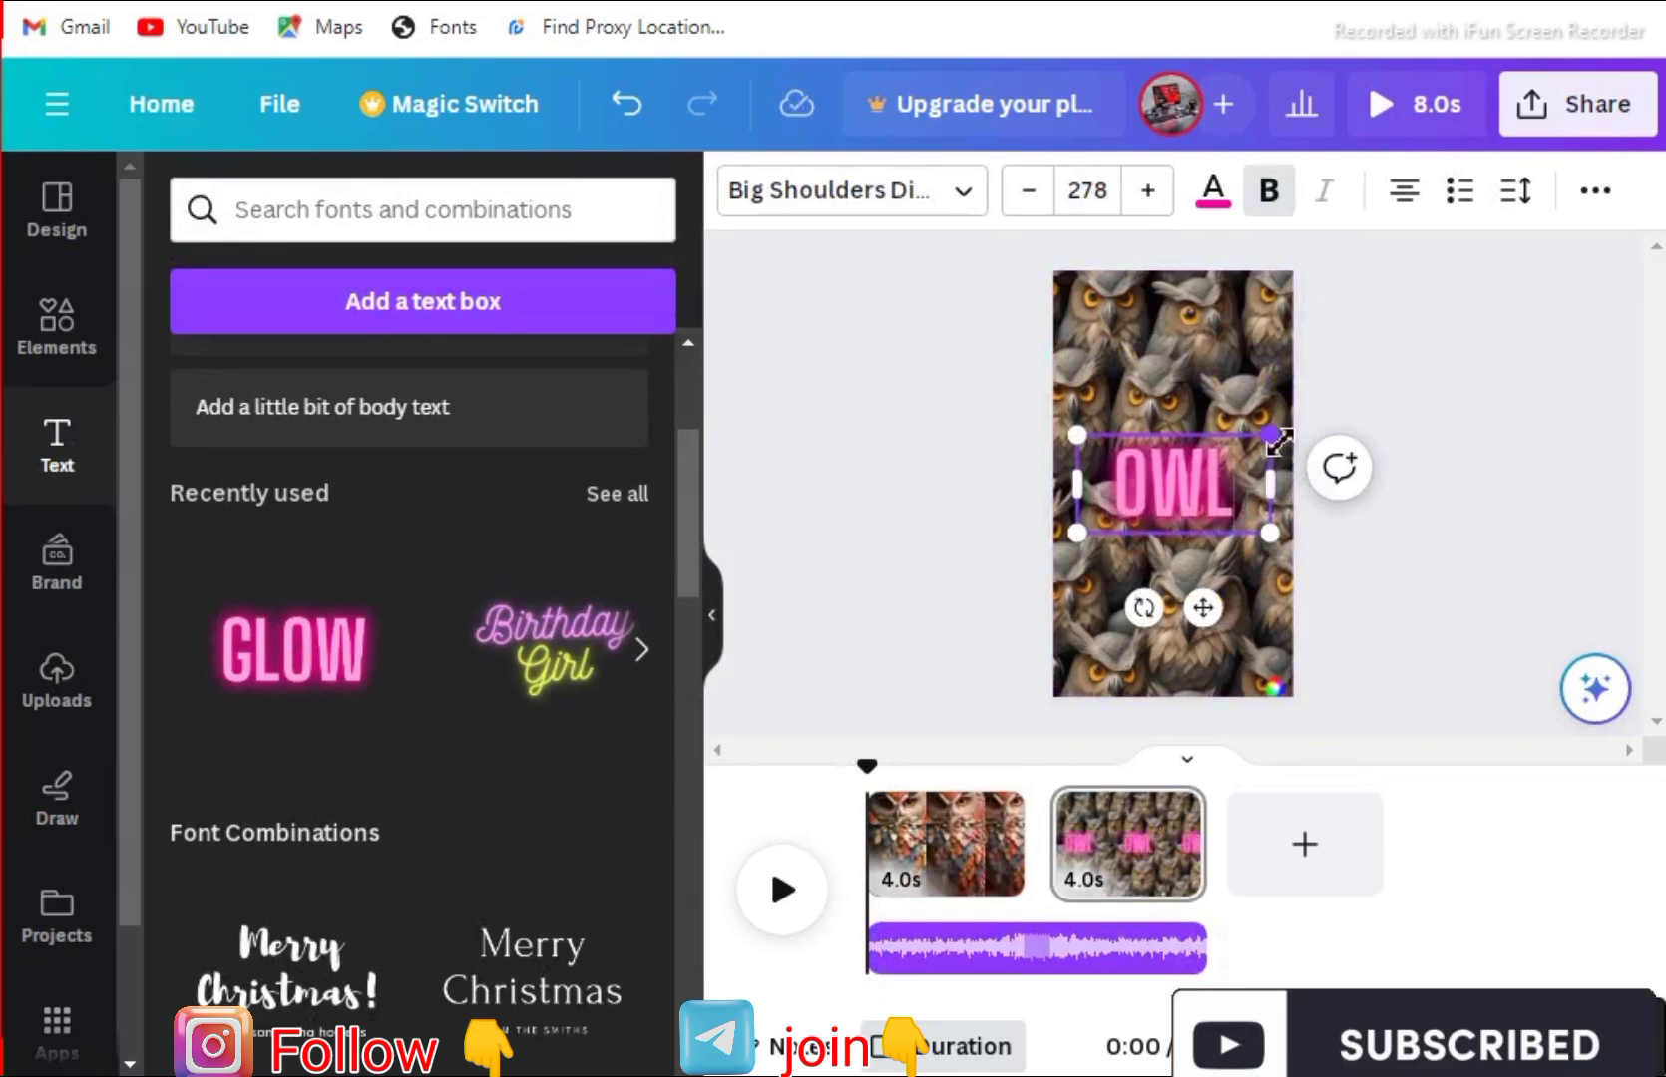
- Shrink the OWL text to font size 159 and centre it near the bottom edge of the page
drag(1269, 435, 1225, 457)
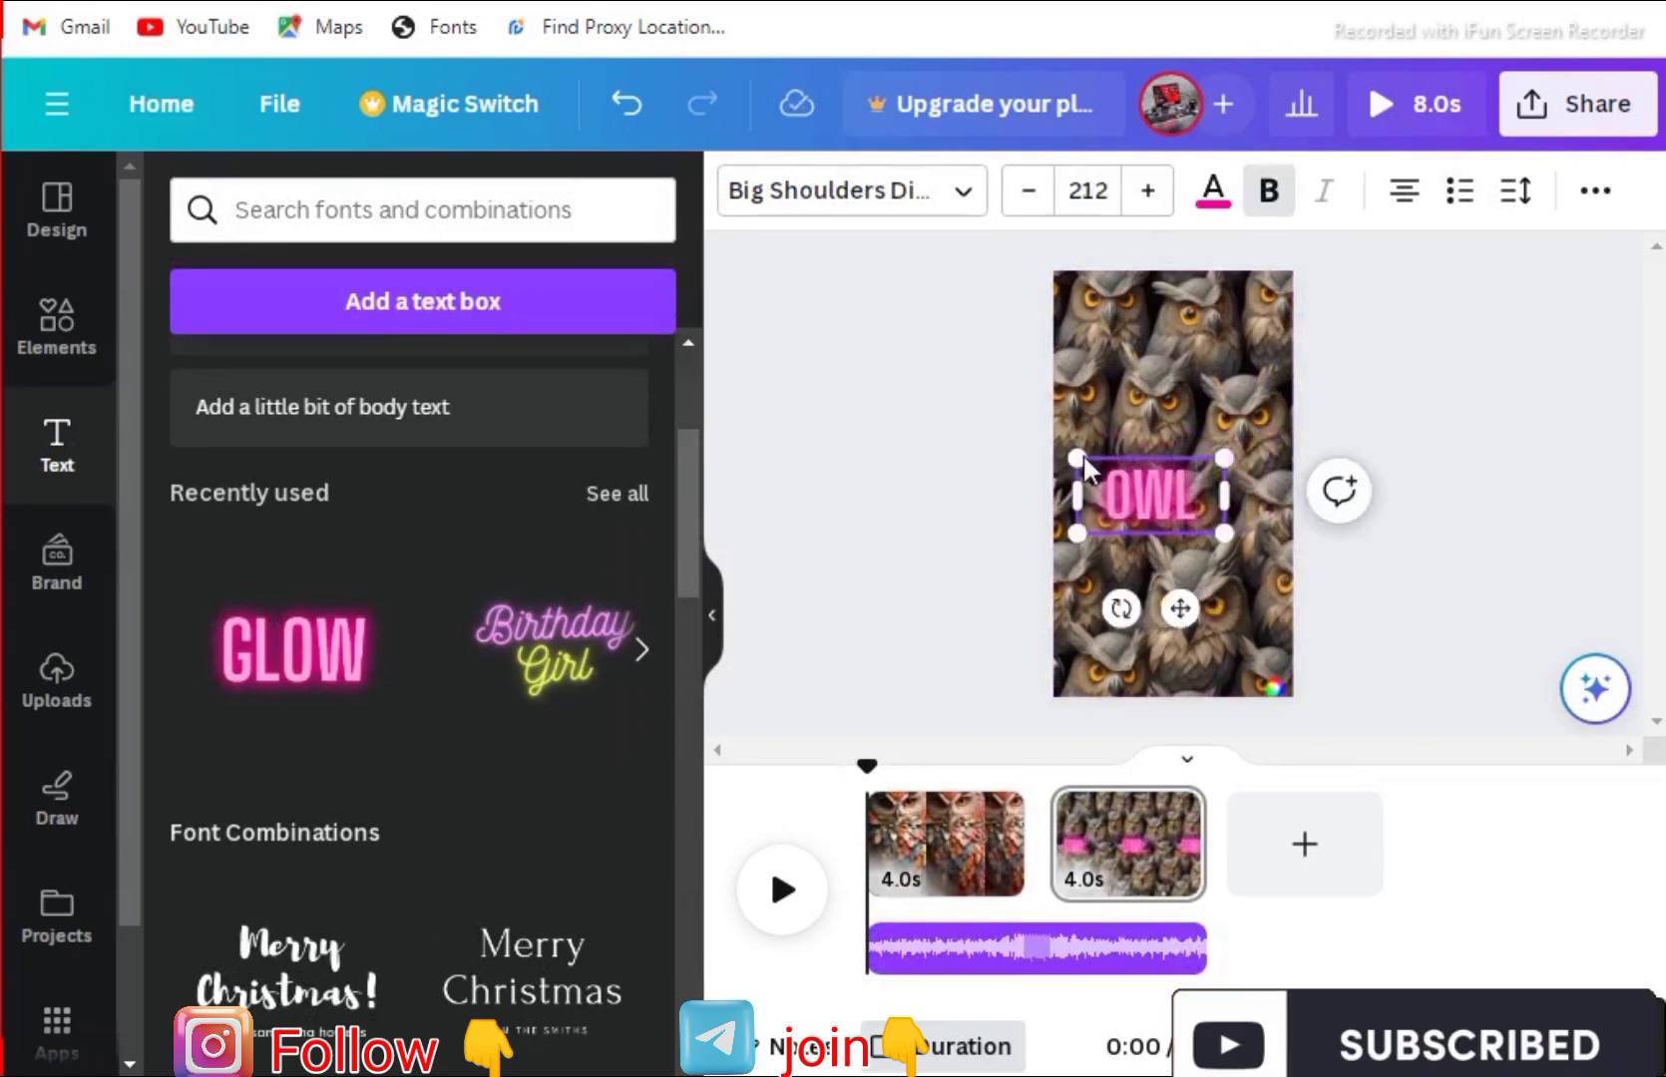
drag(1079, 458, 1130, 489)
drag(1203, 609, 1204, 736)
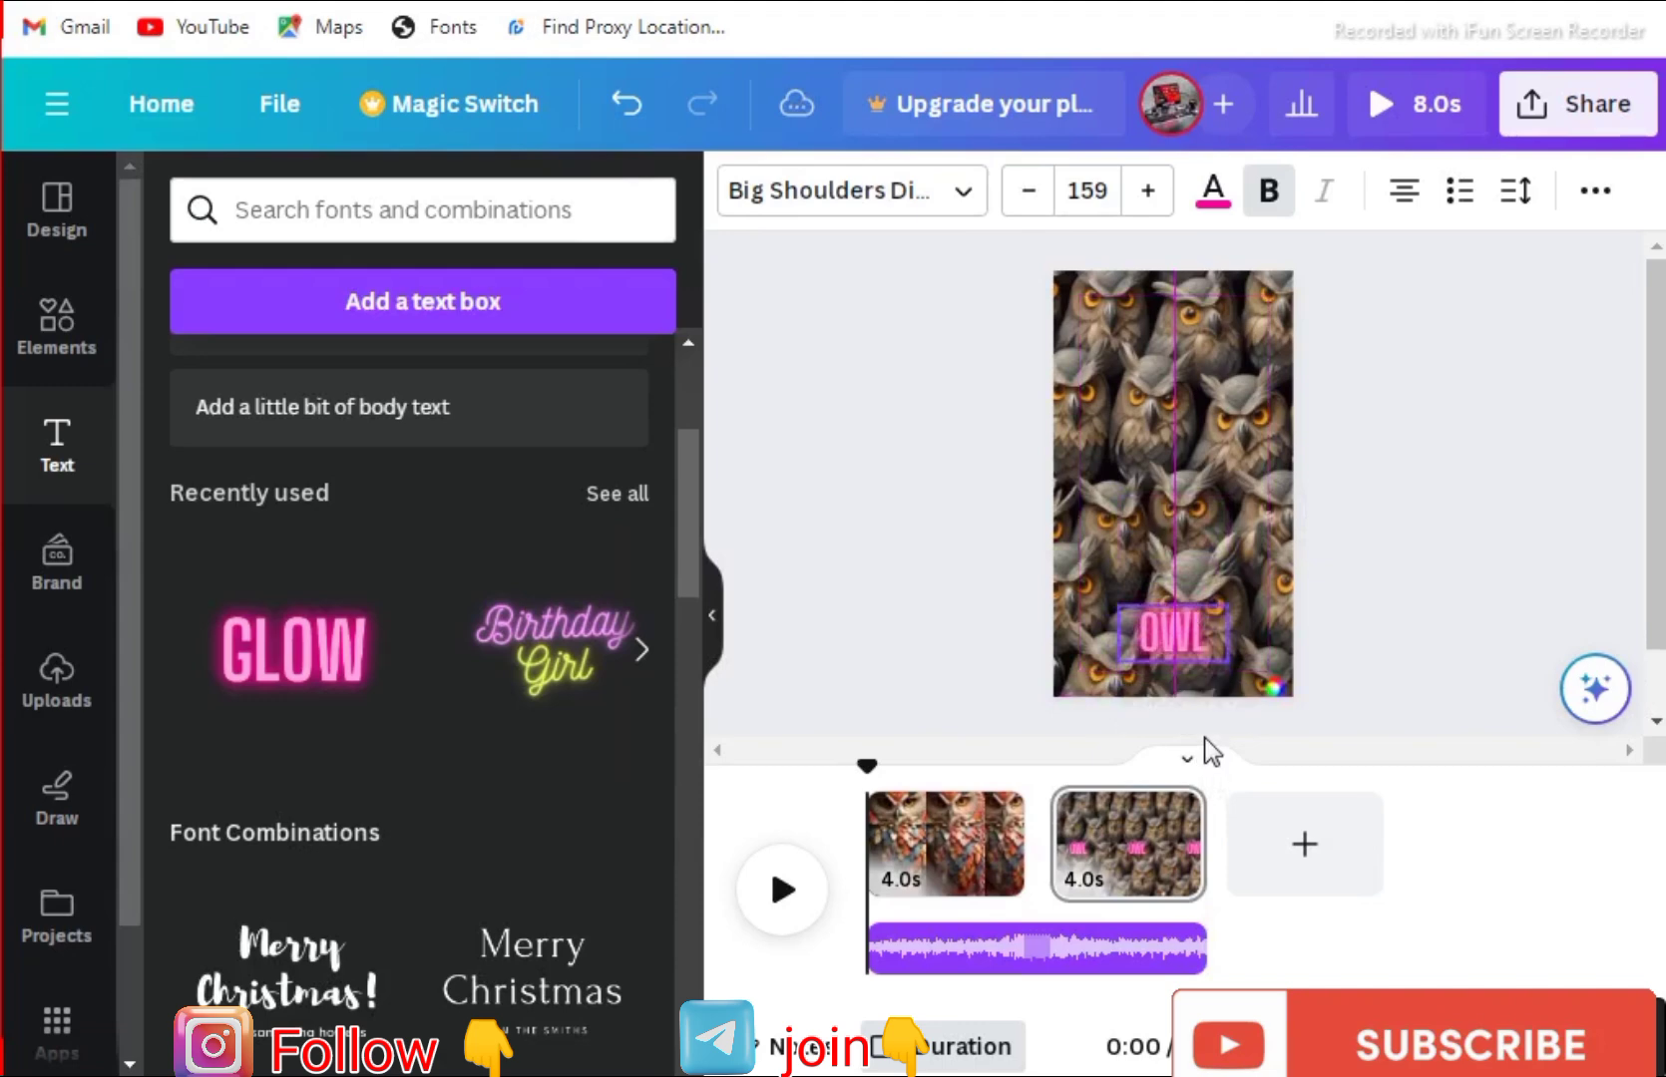
click(1408, 621)
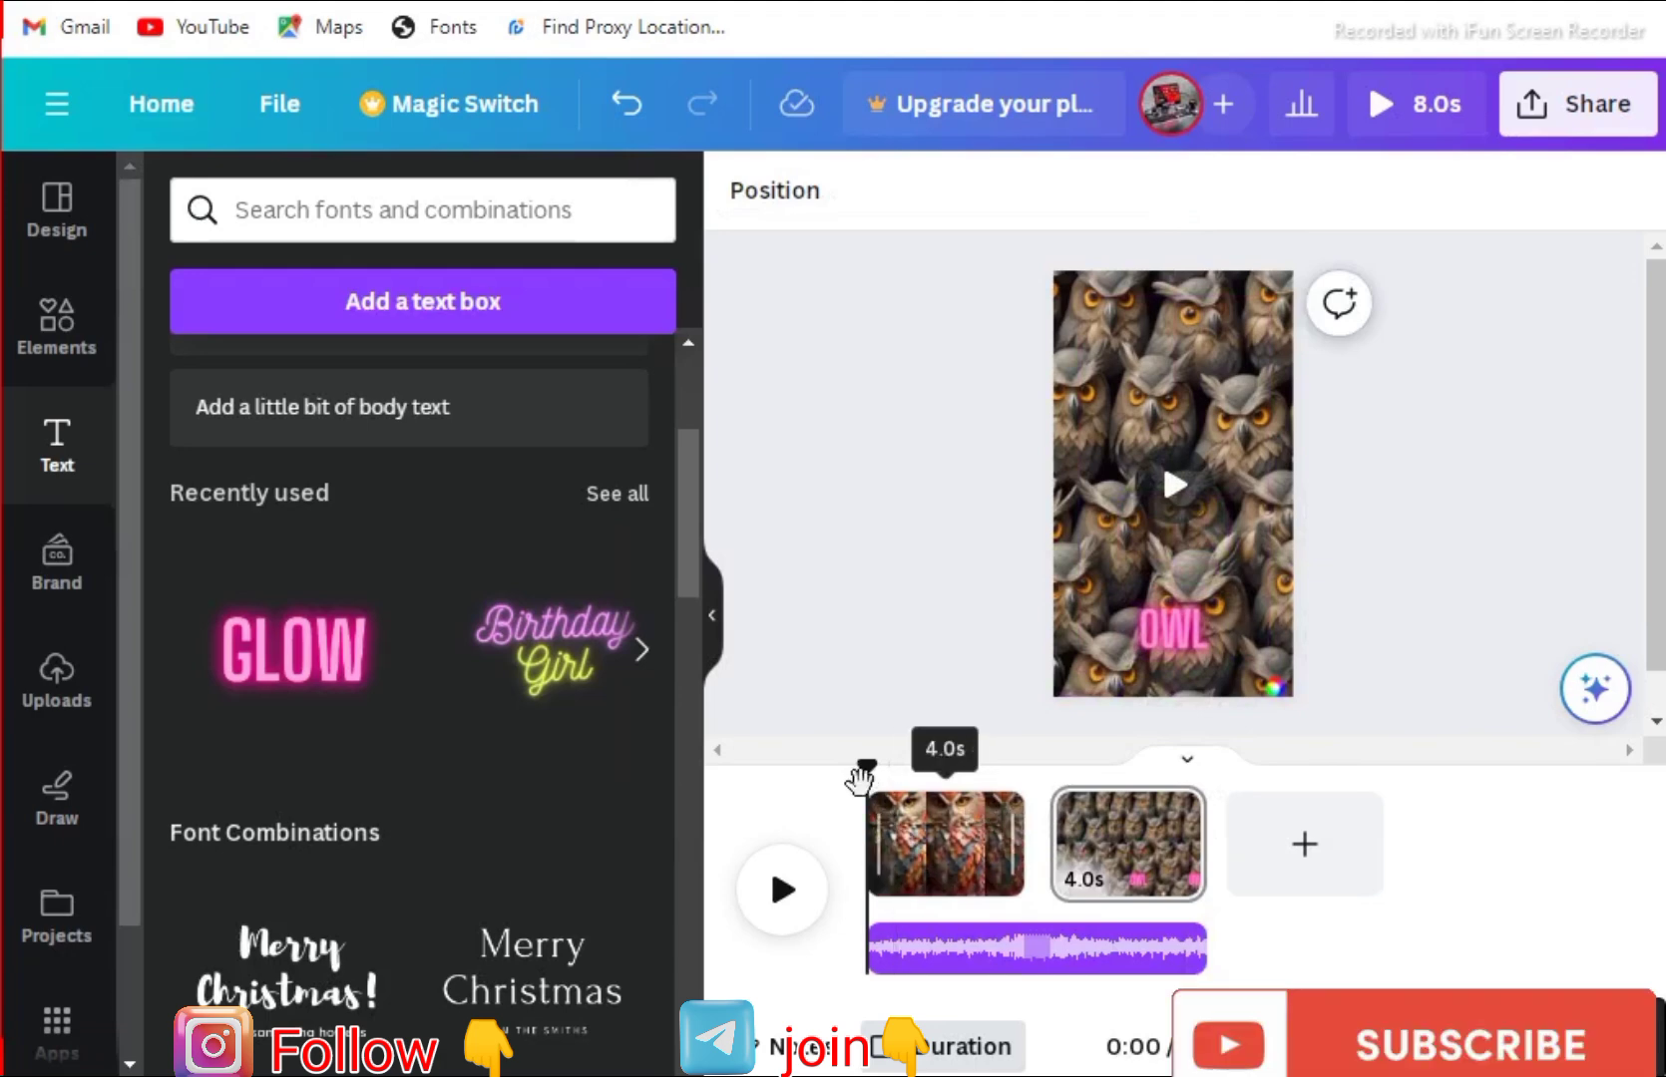
- Play back the two-page video with its audio to preview it, then pause it
click(783, 896)
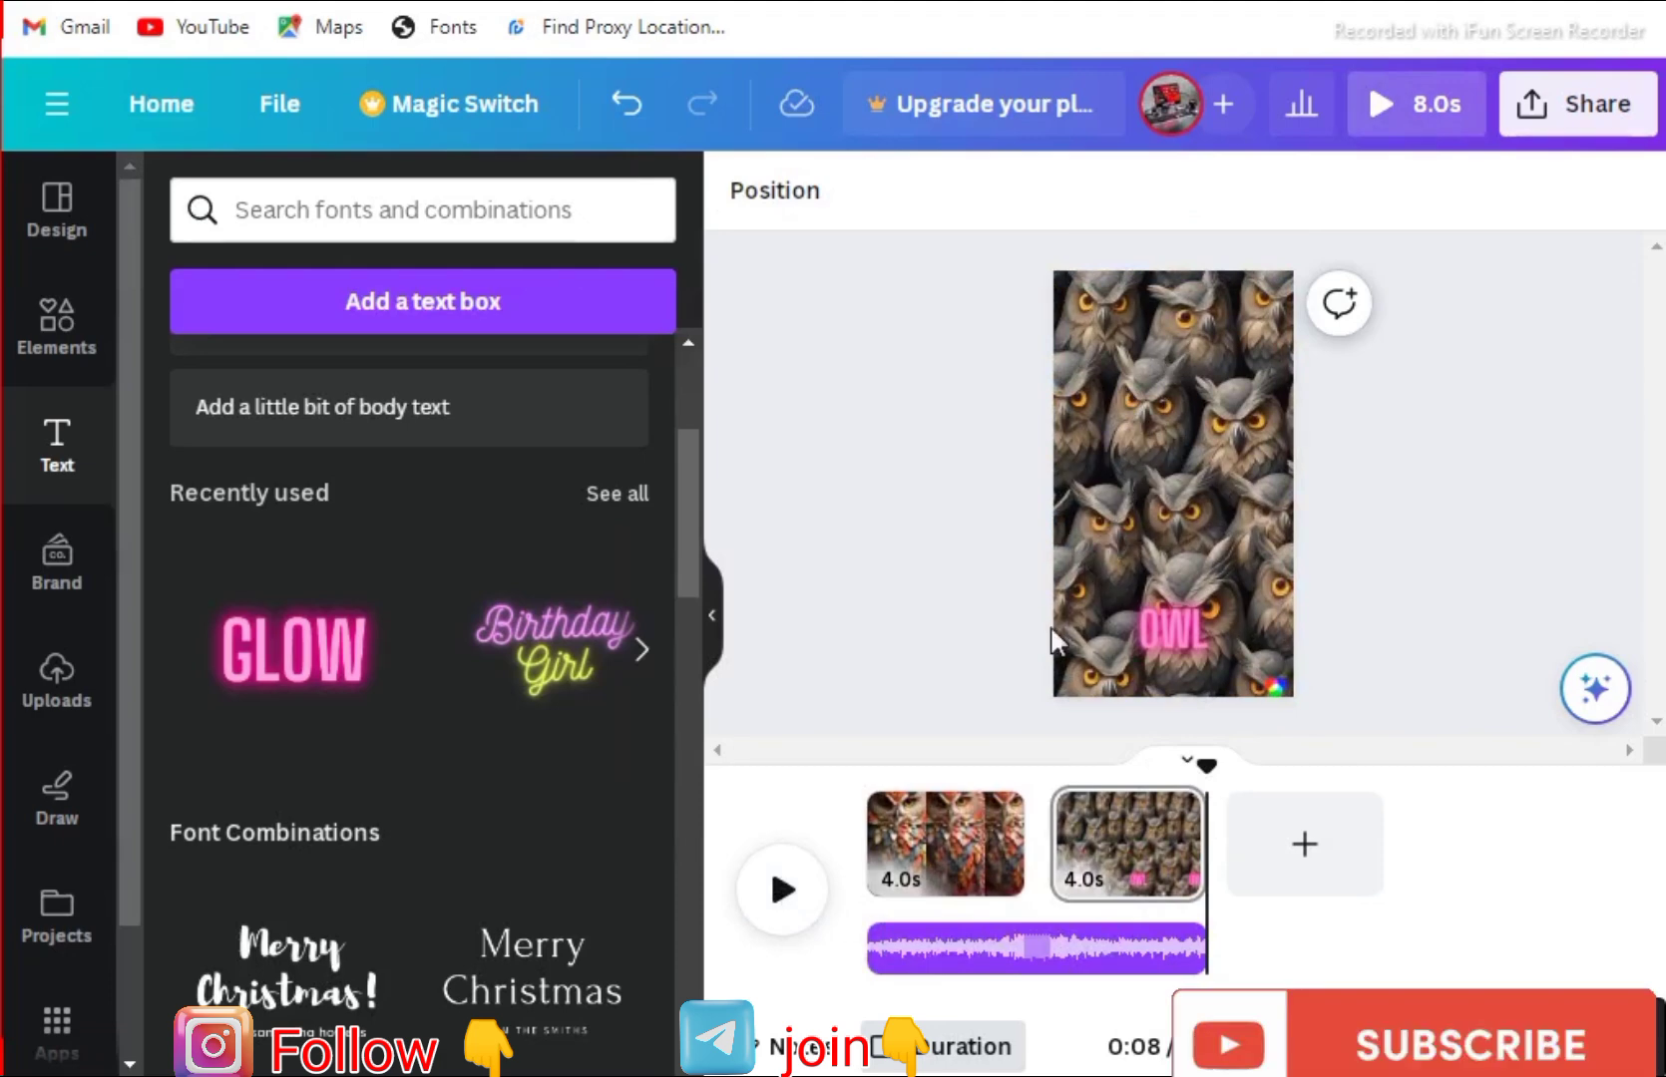
click(783, 892)
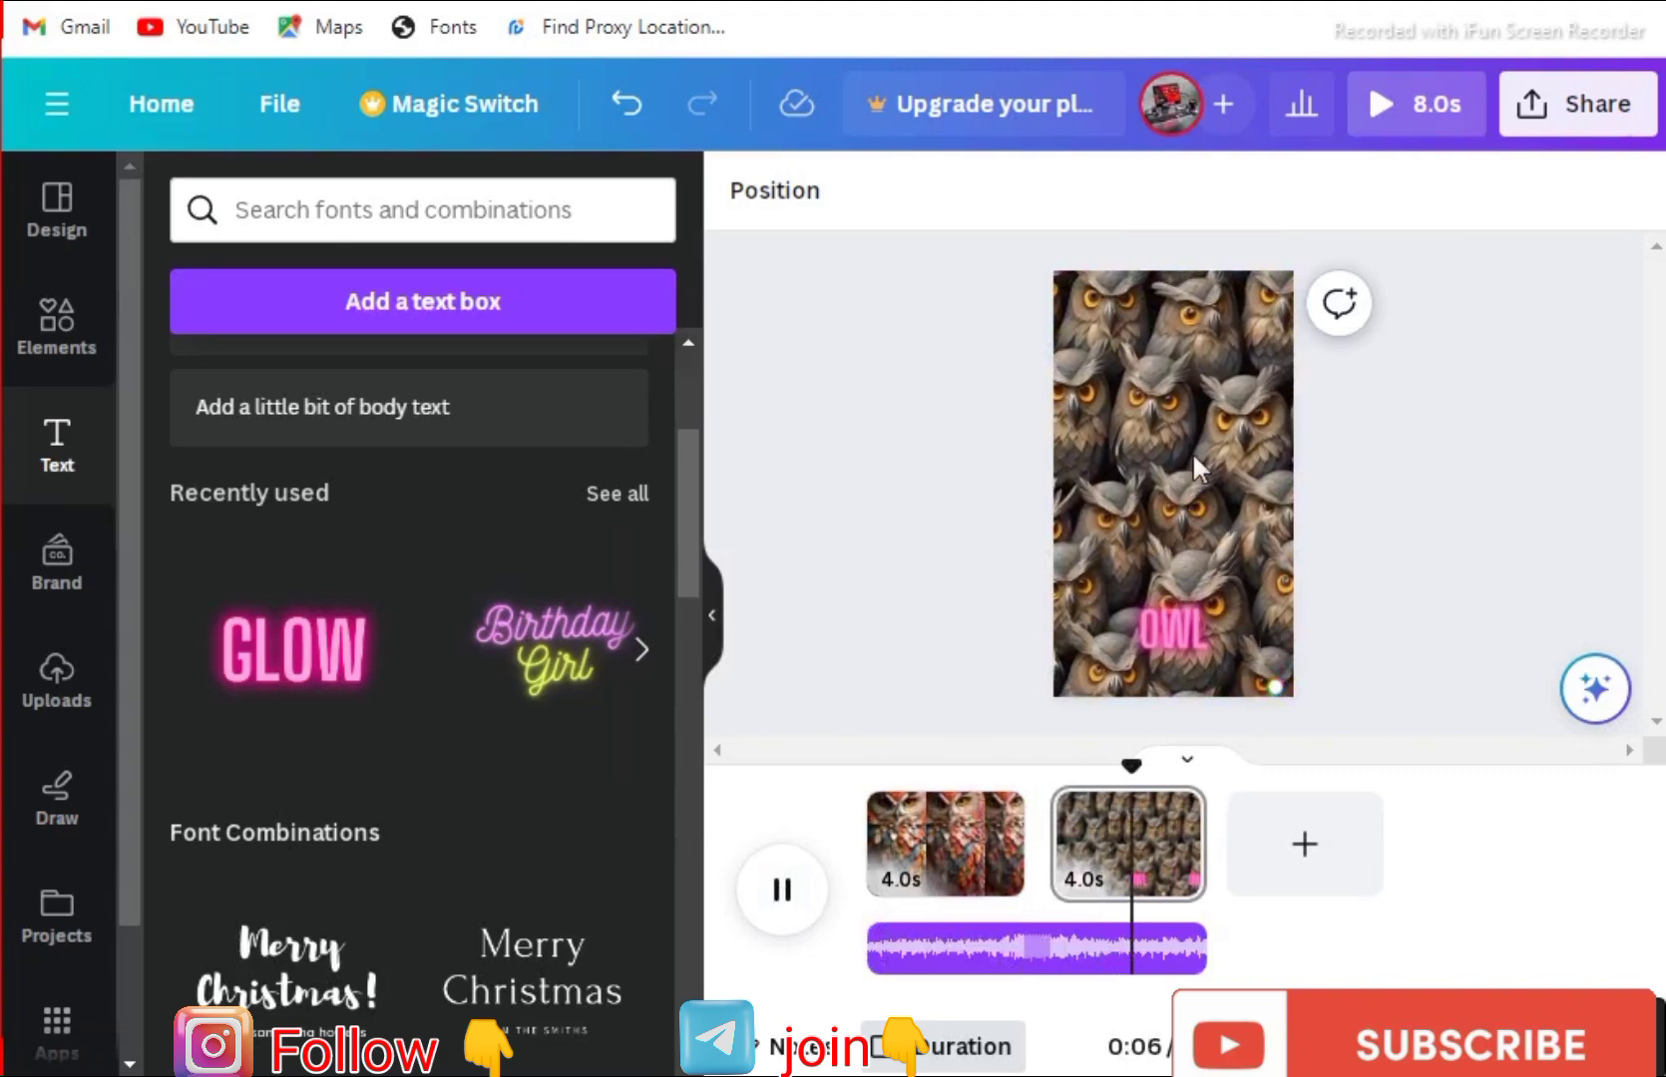
click(777, 895)
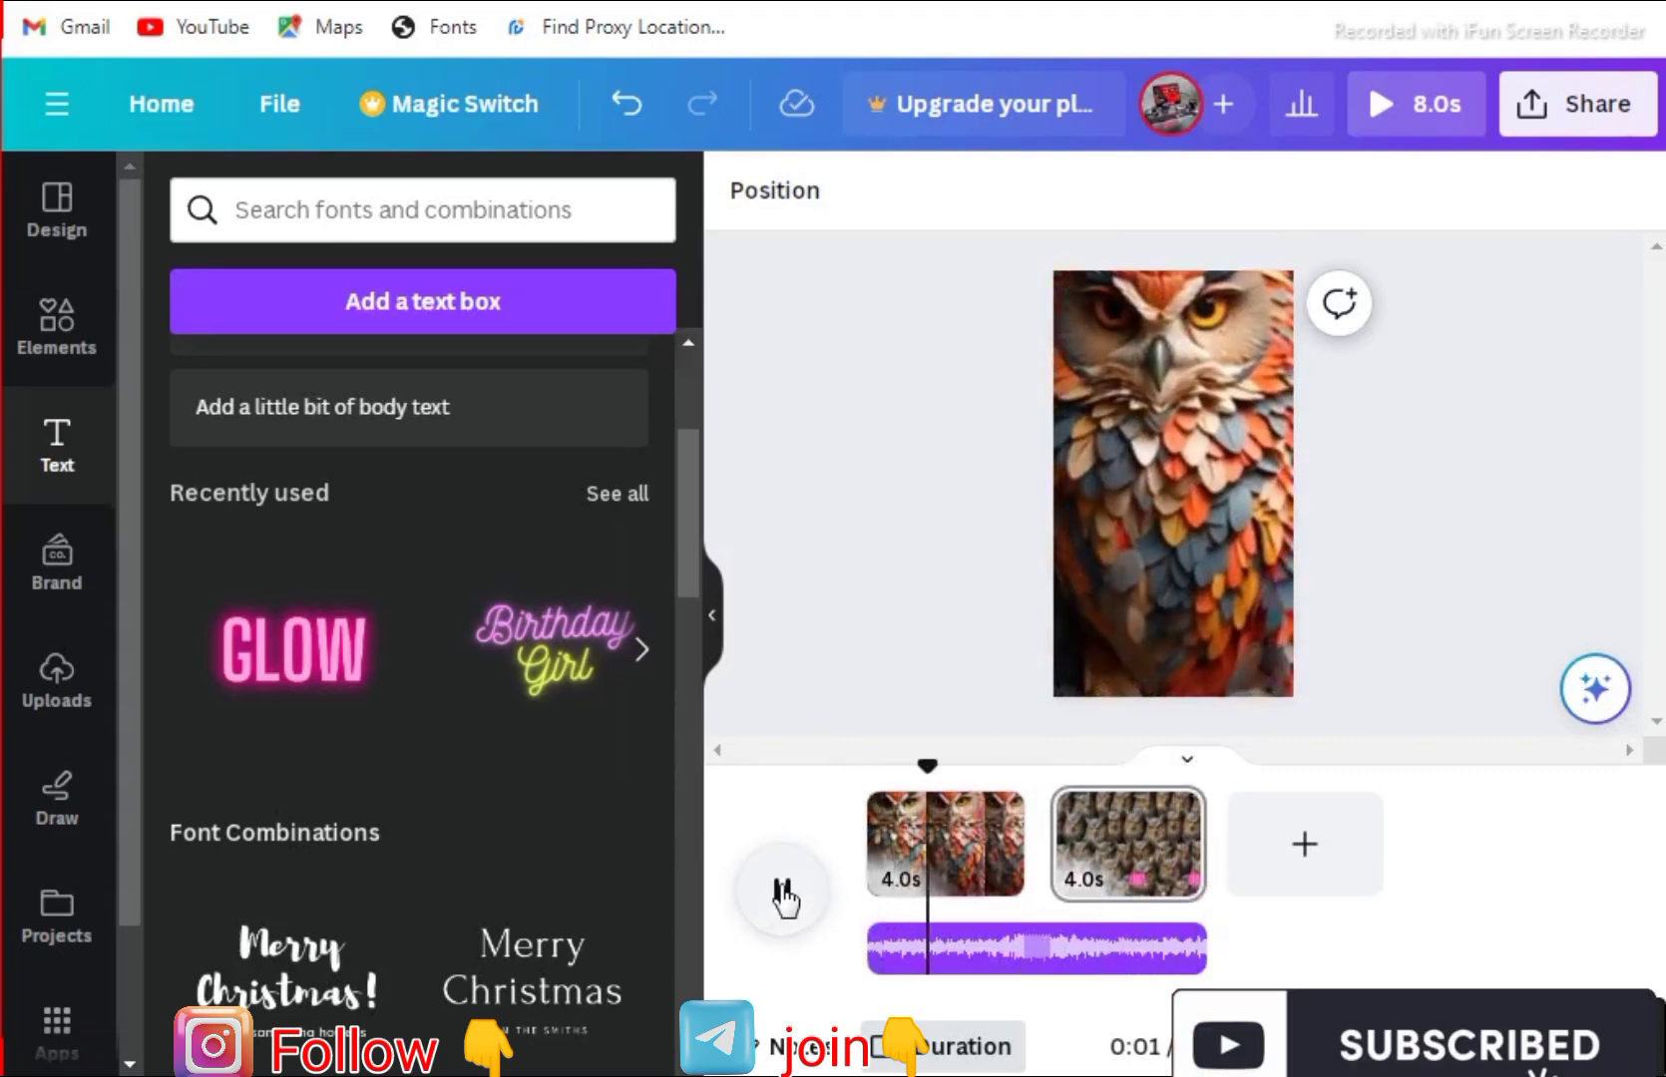
click(780, 893)
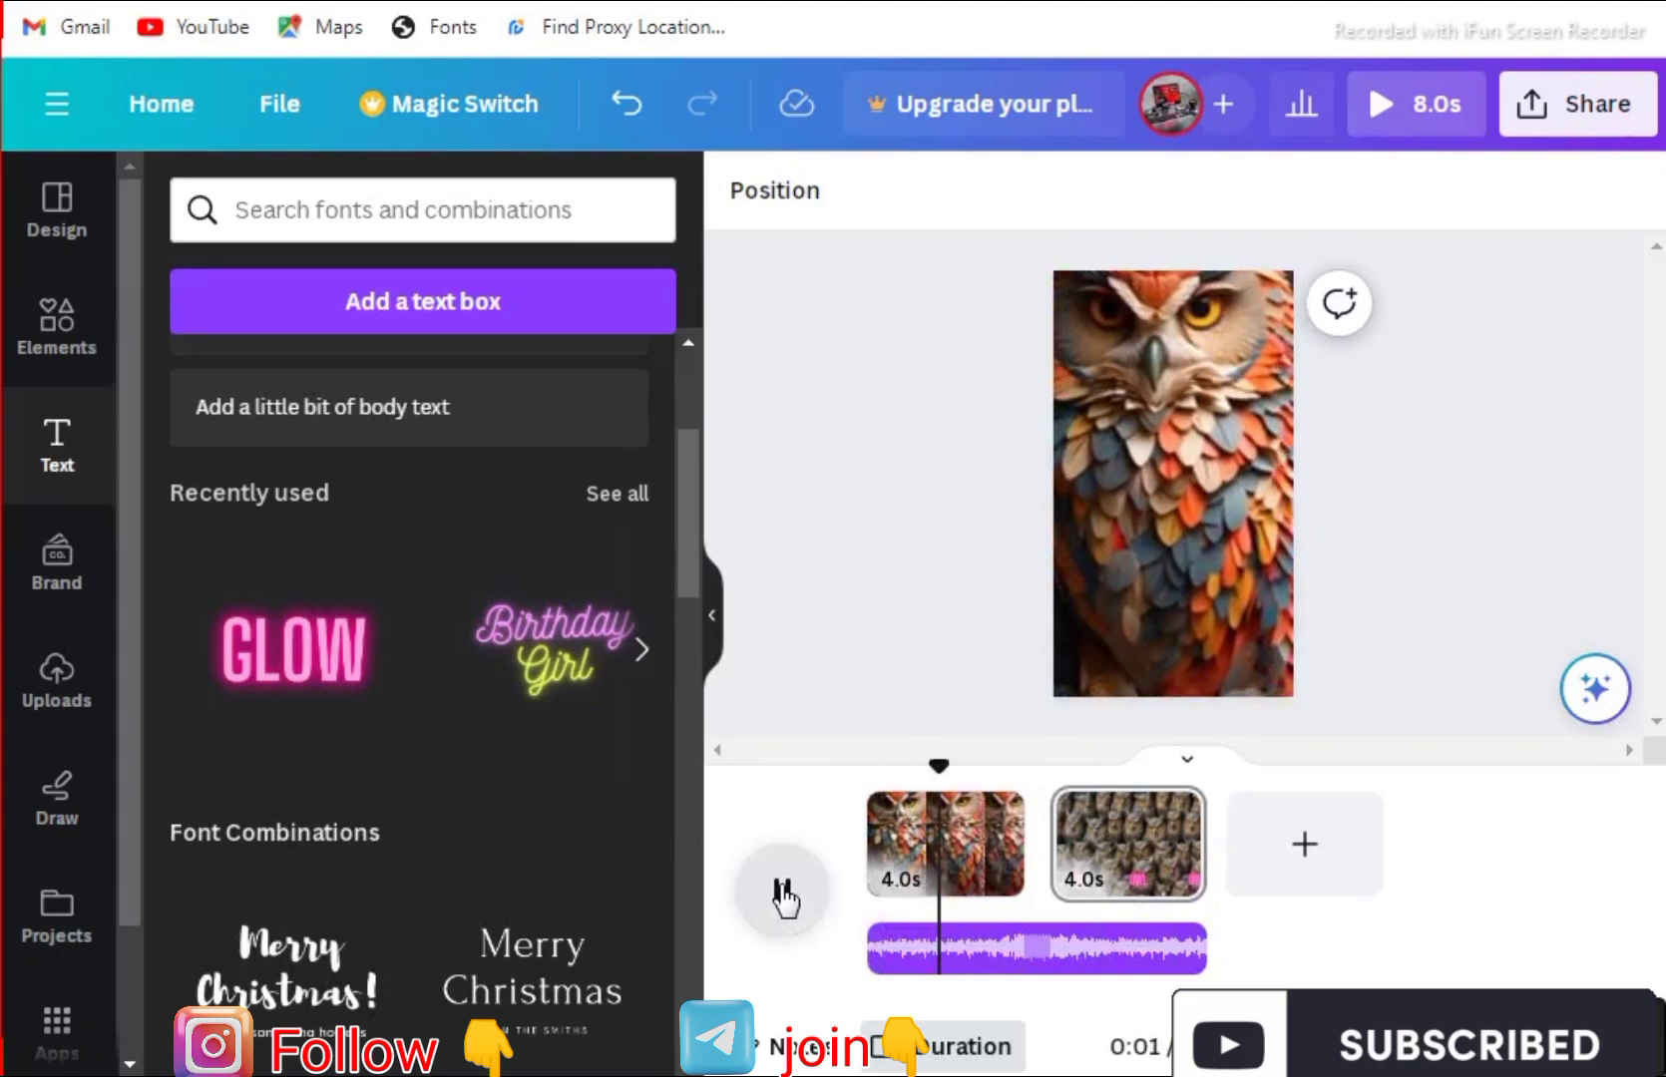
- Open the download options for the finished design
click(1556, 128)
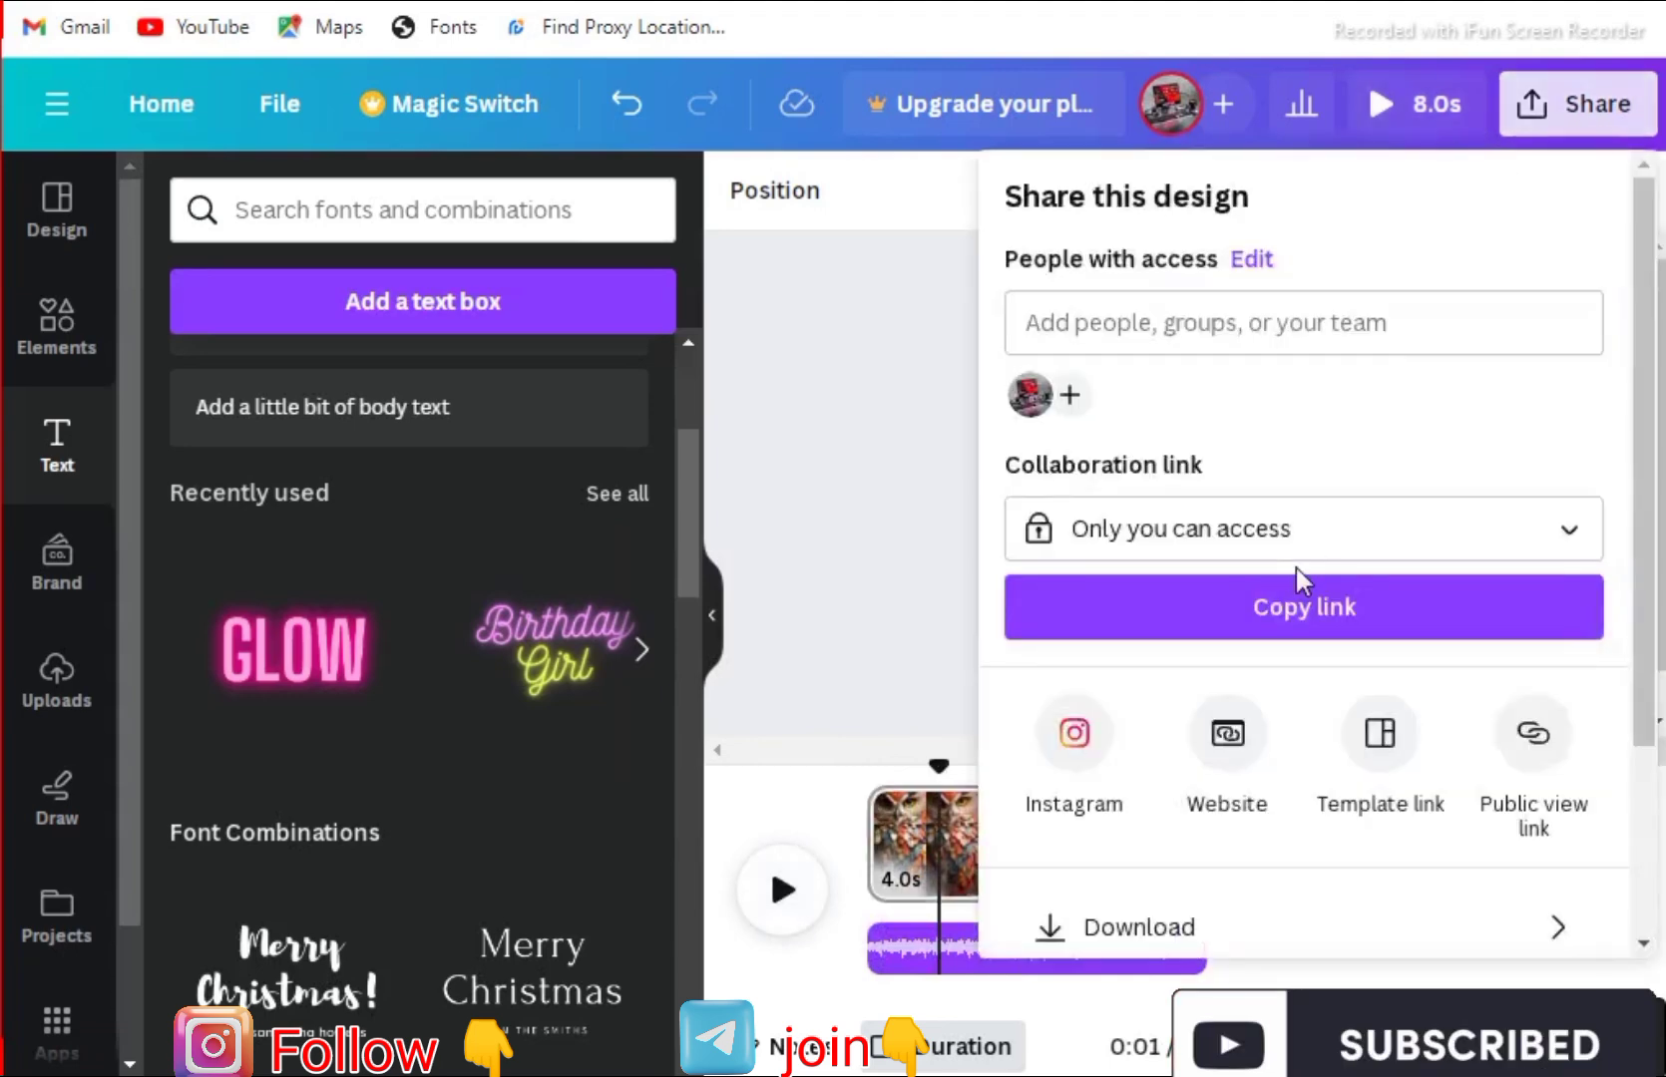
scroll(1302, 576, down, 3)
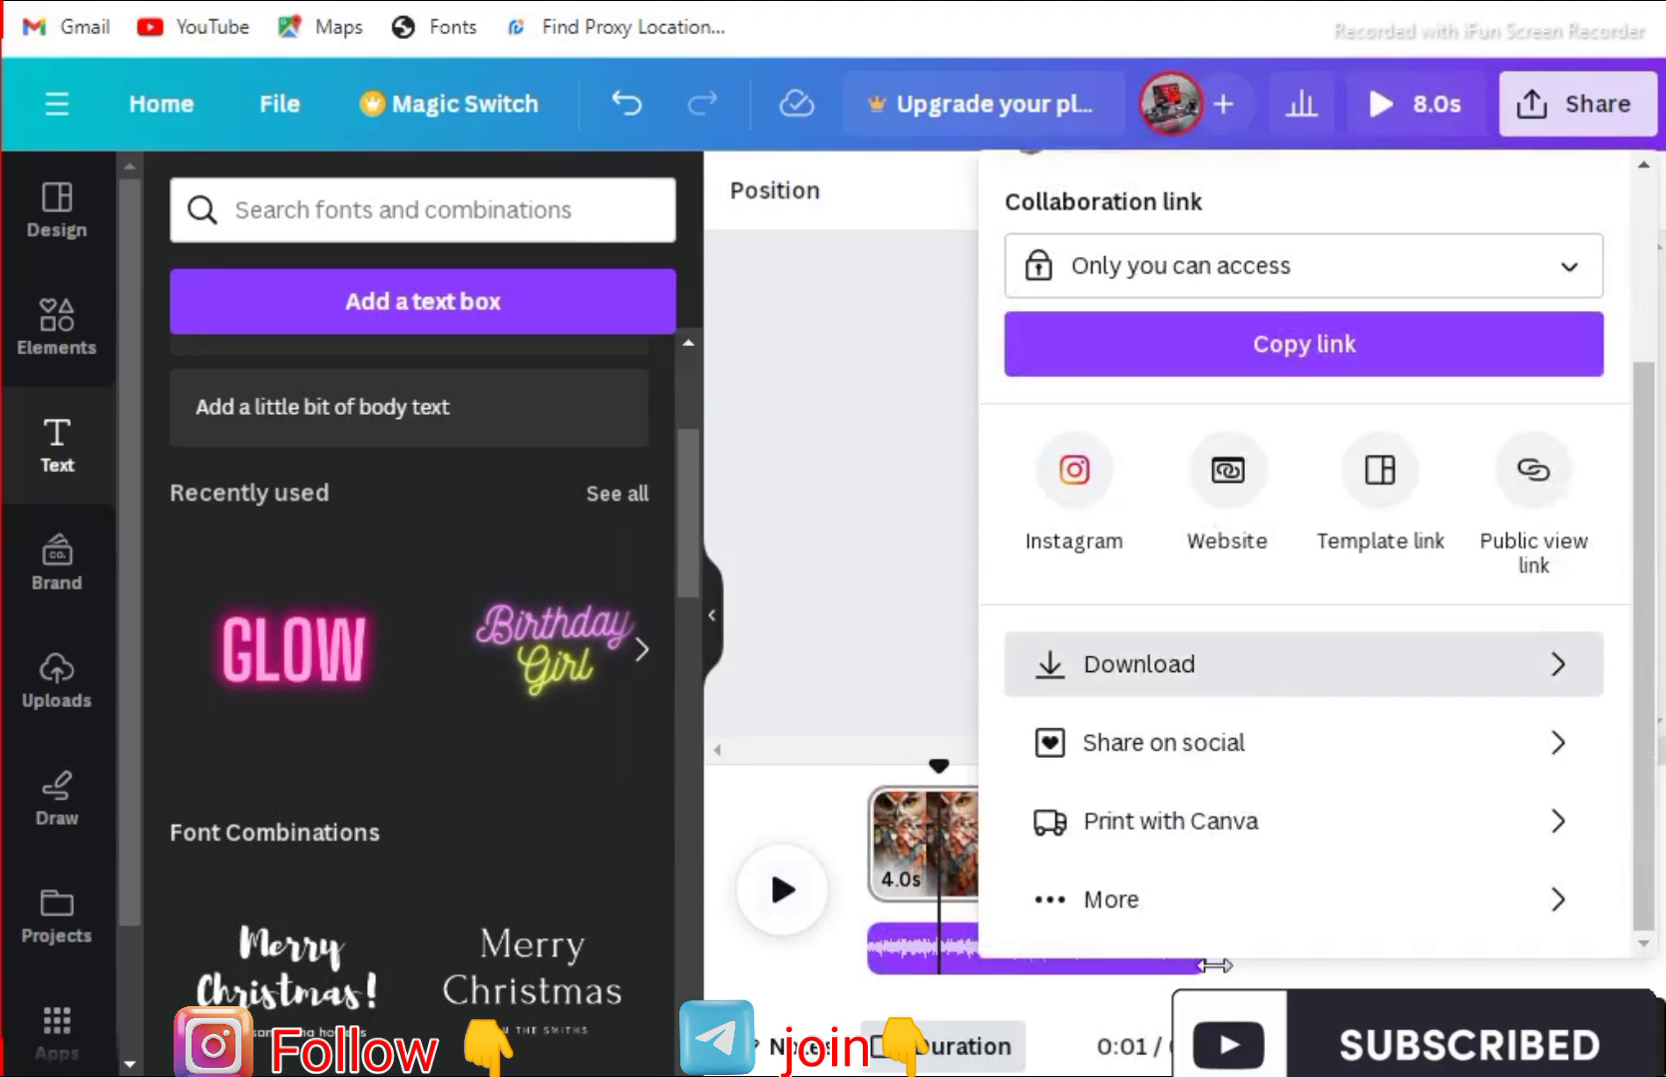
click(1139, 664)
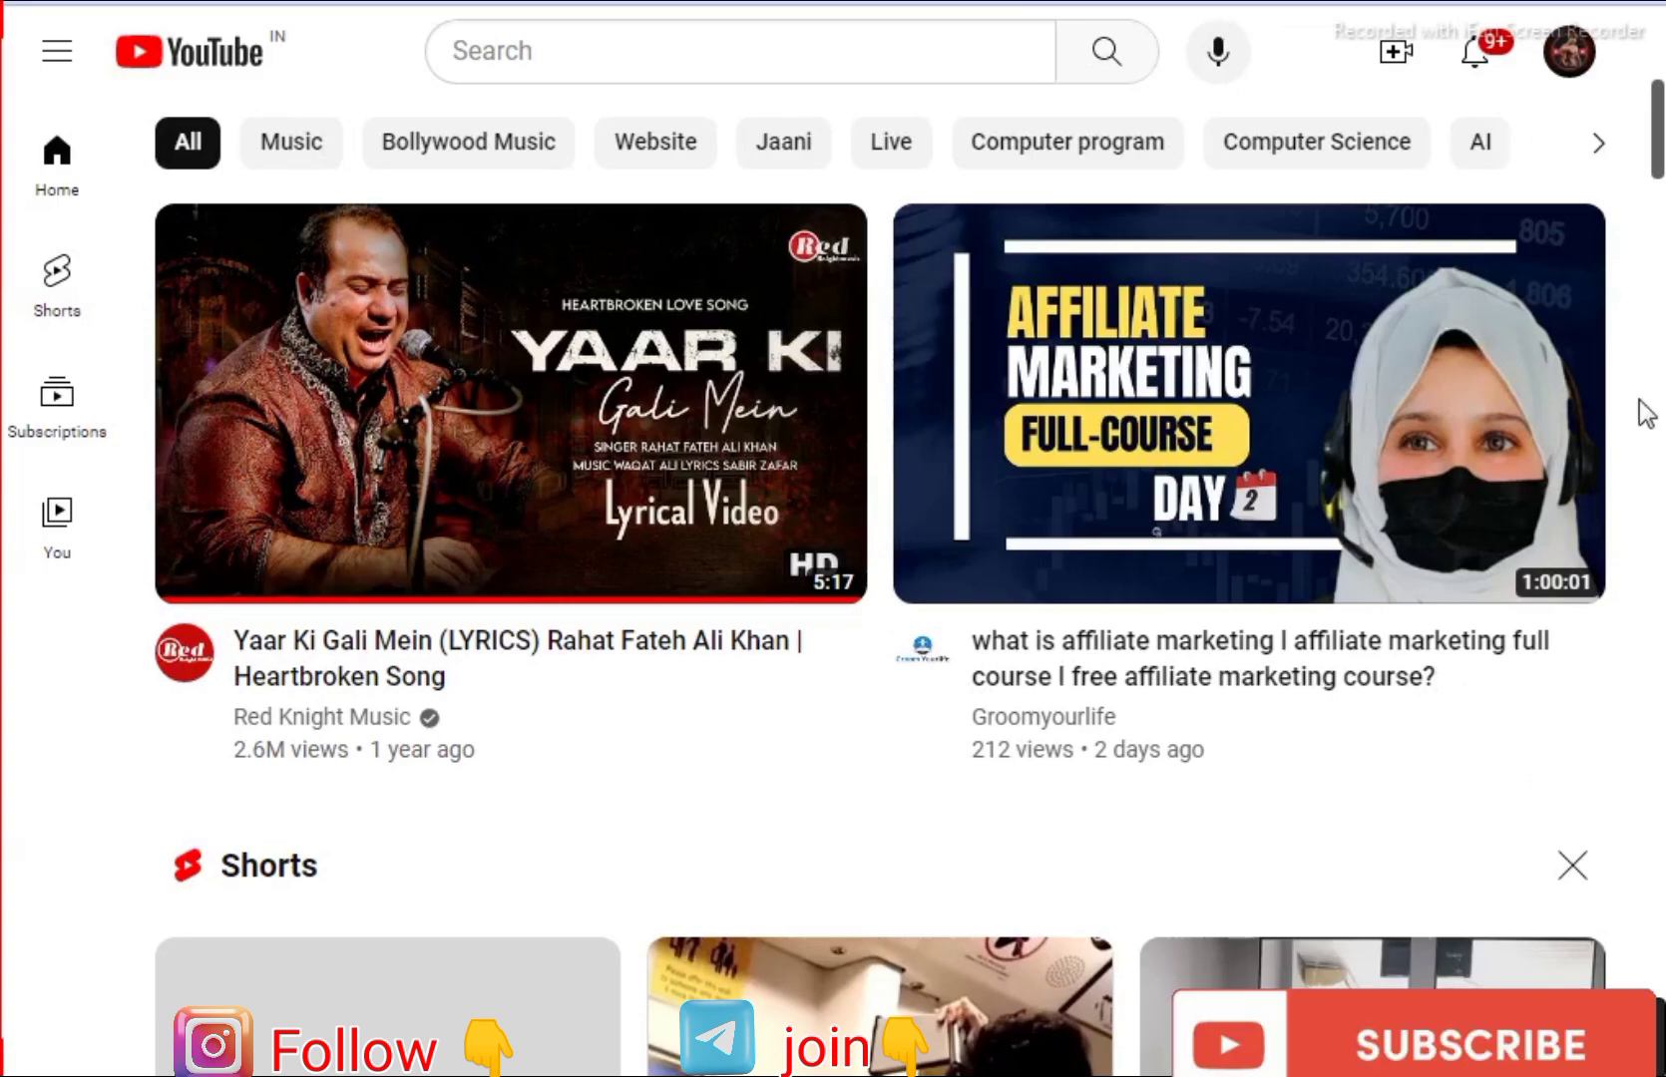
scroll(1646, 412, down, 2)
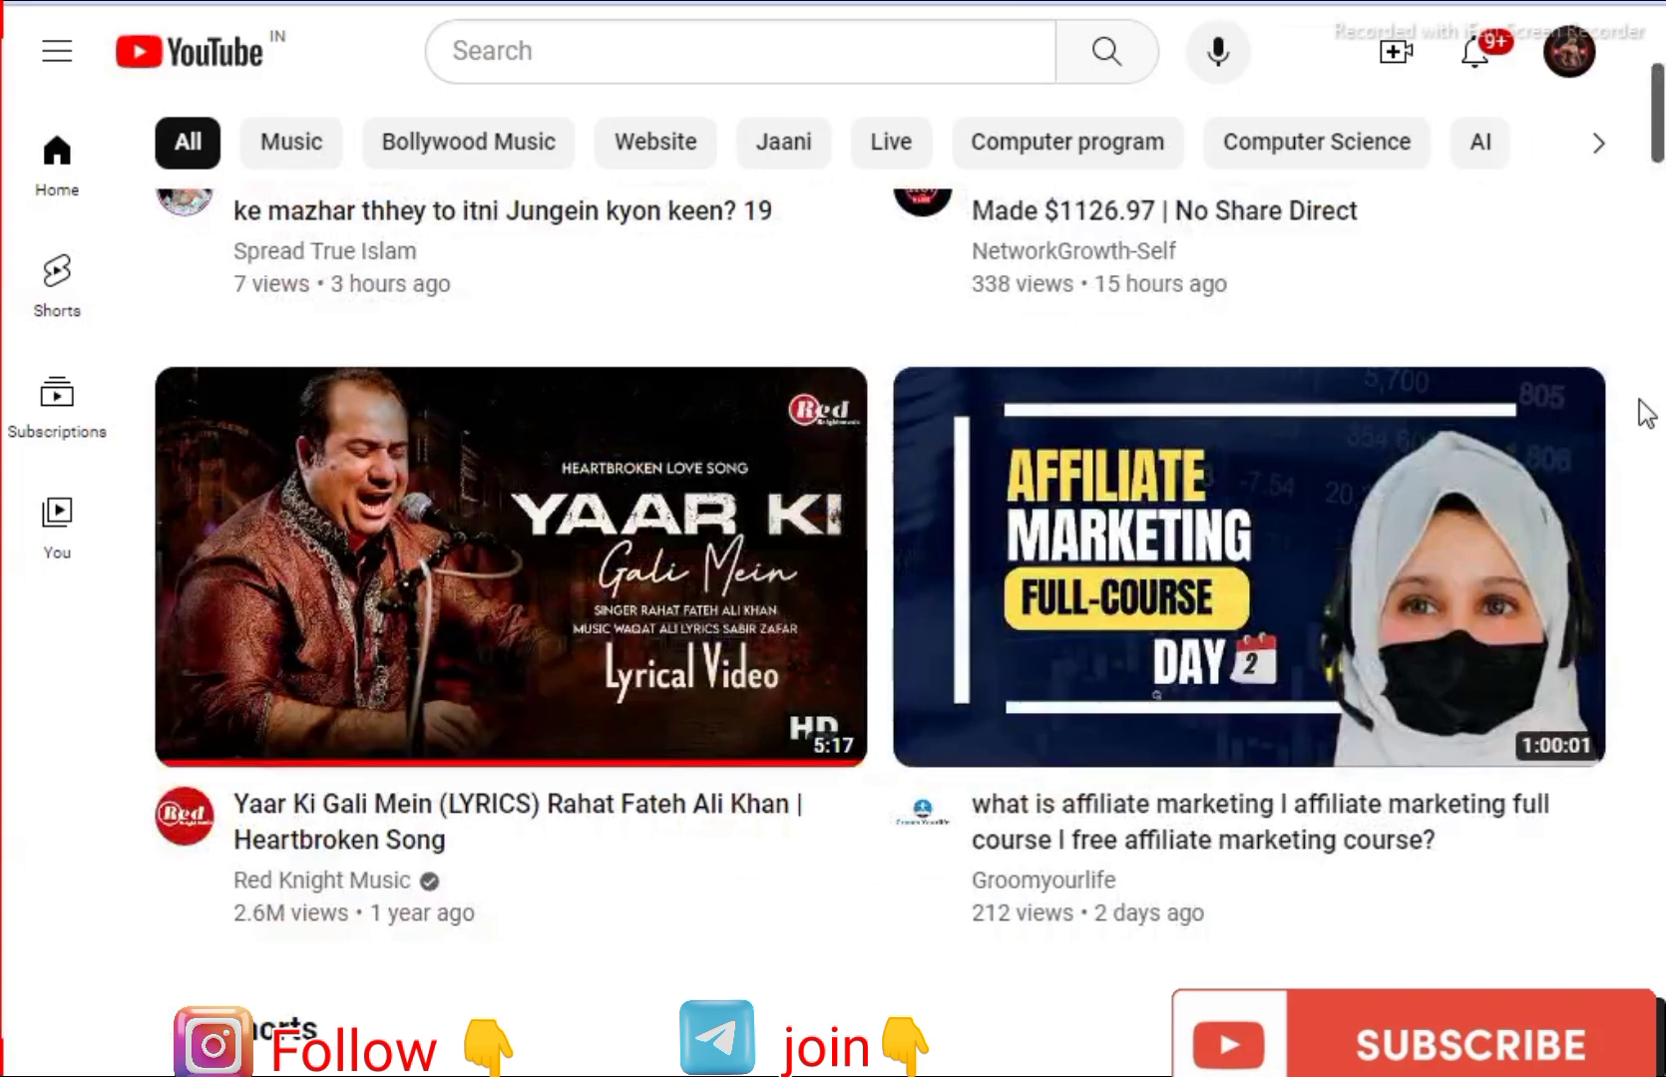
scroll(1646, 412, down, 2)
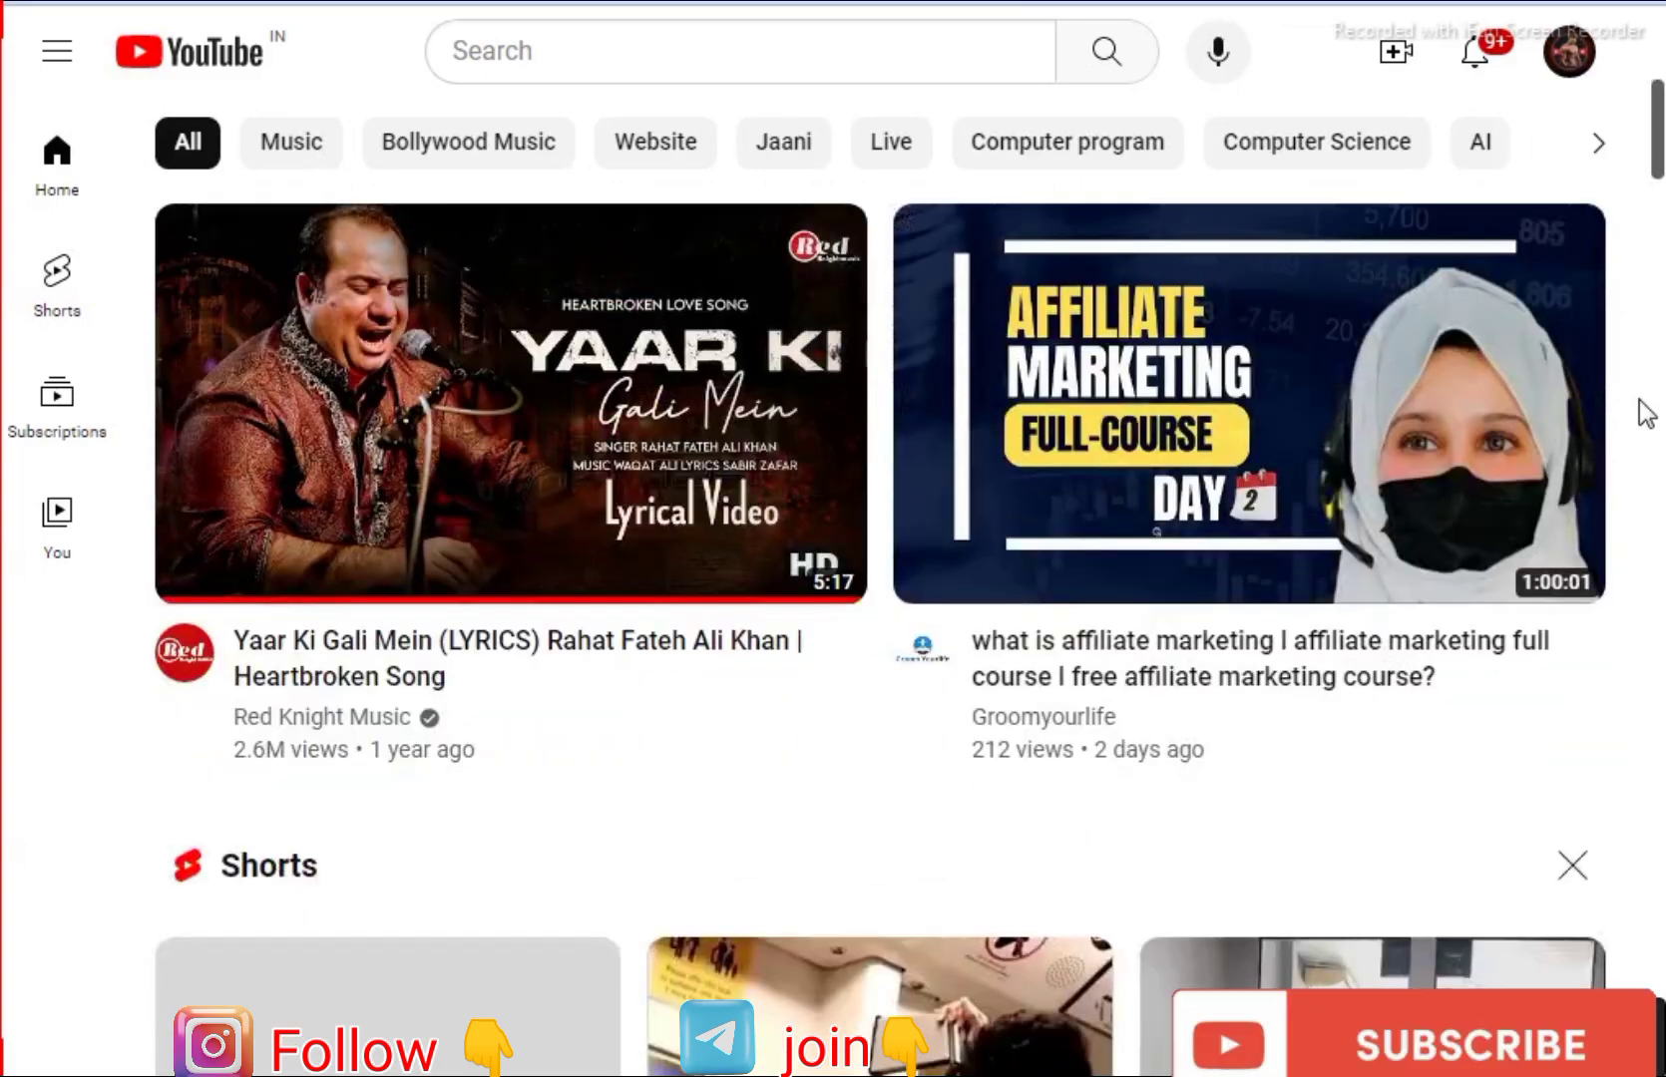
scroll(1645, 412, up, 2)
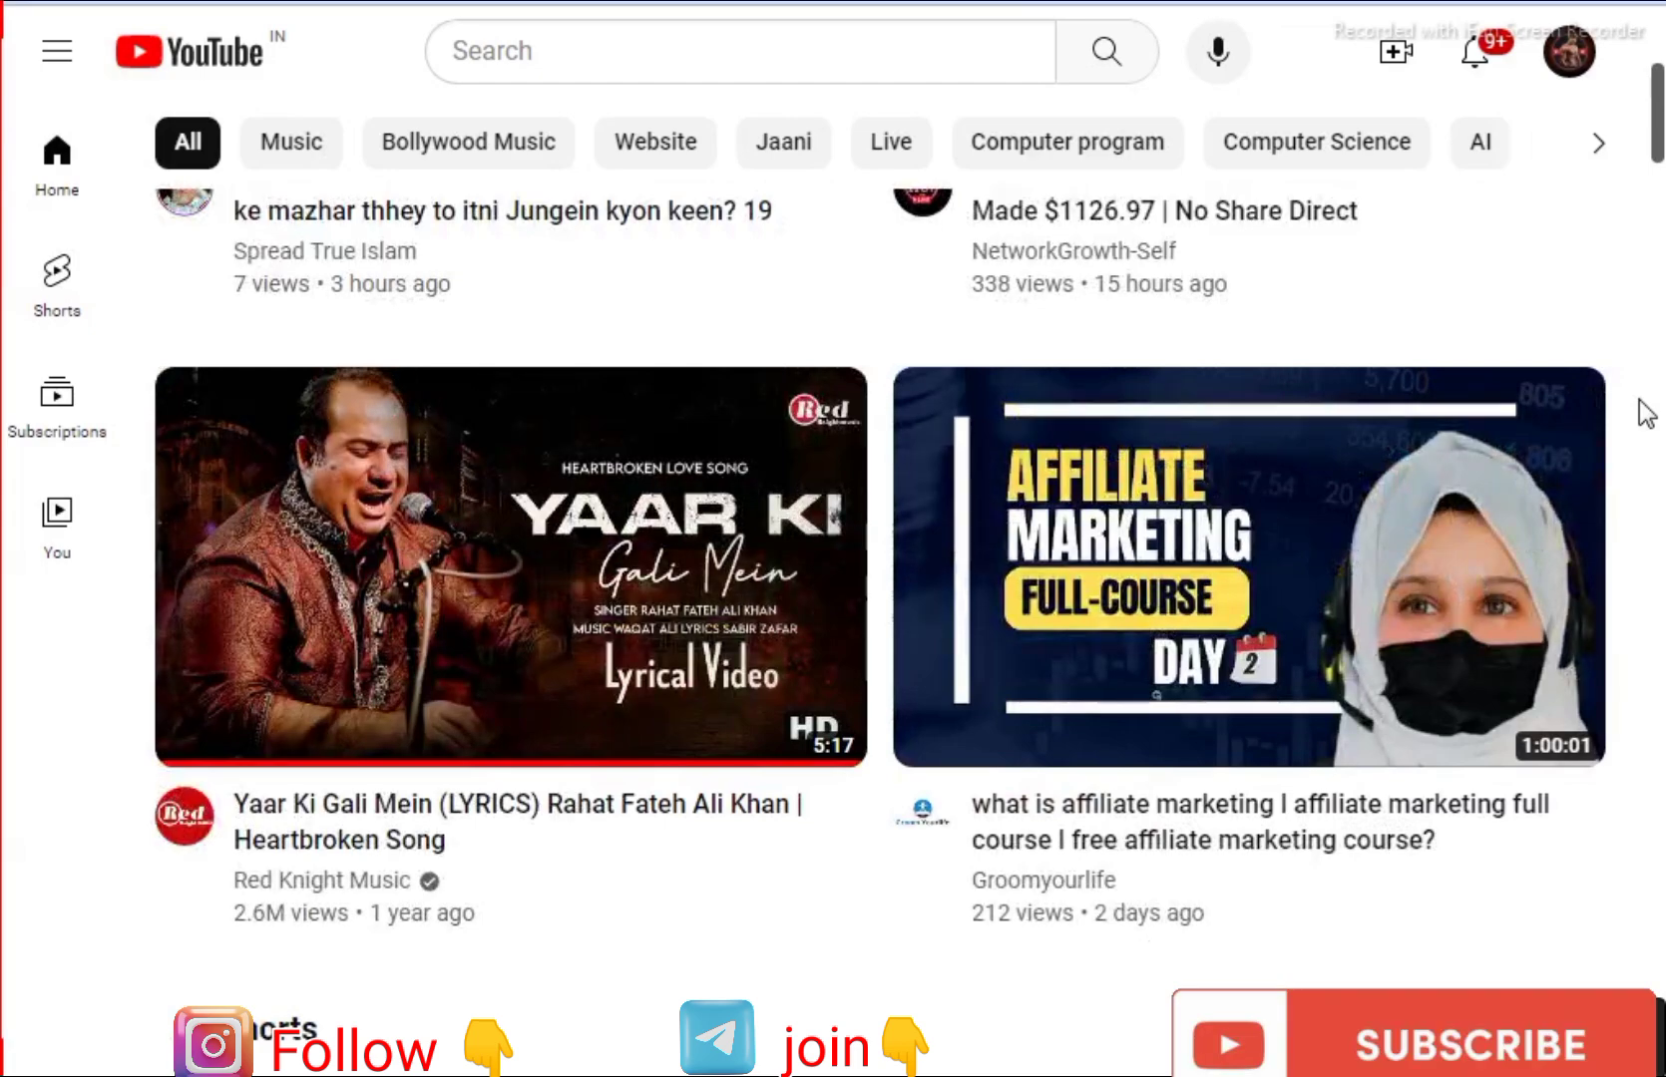
scroll(1646, 412, down, 2)
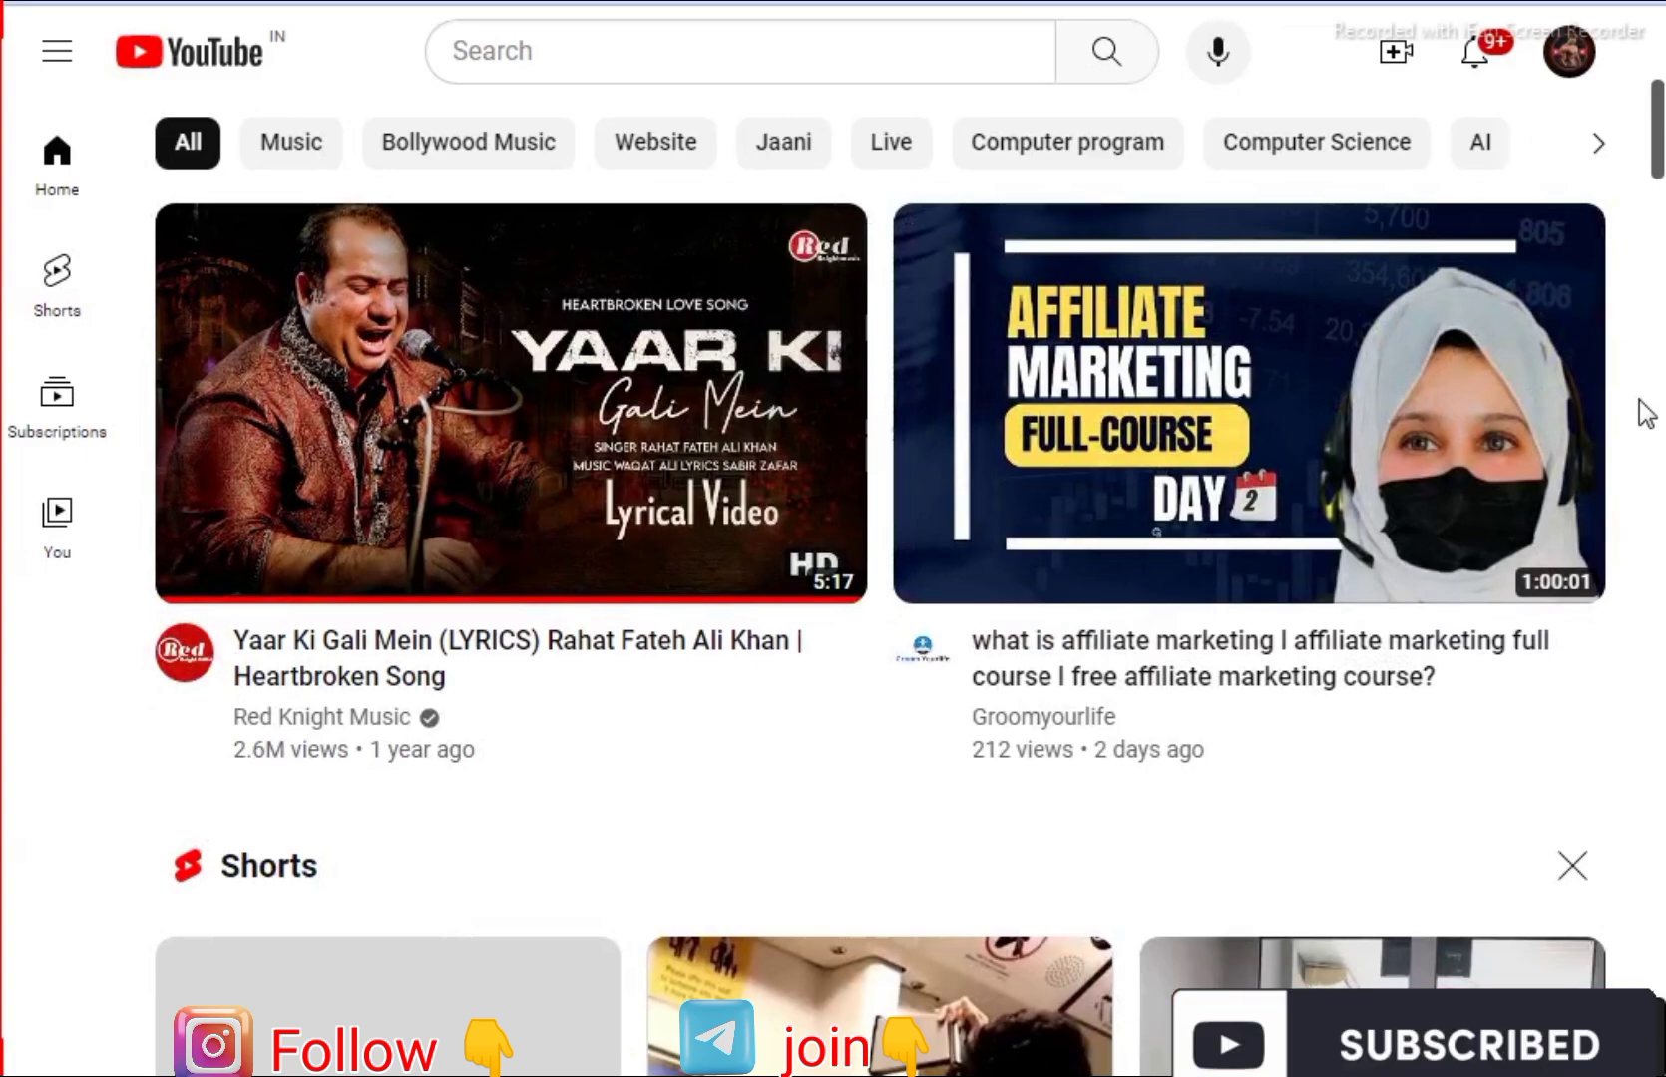
scroll(1645, 412, up, 2)
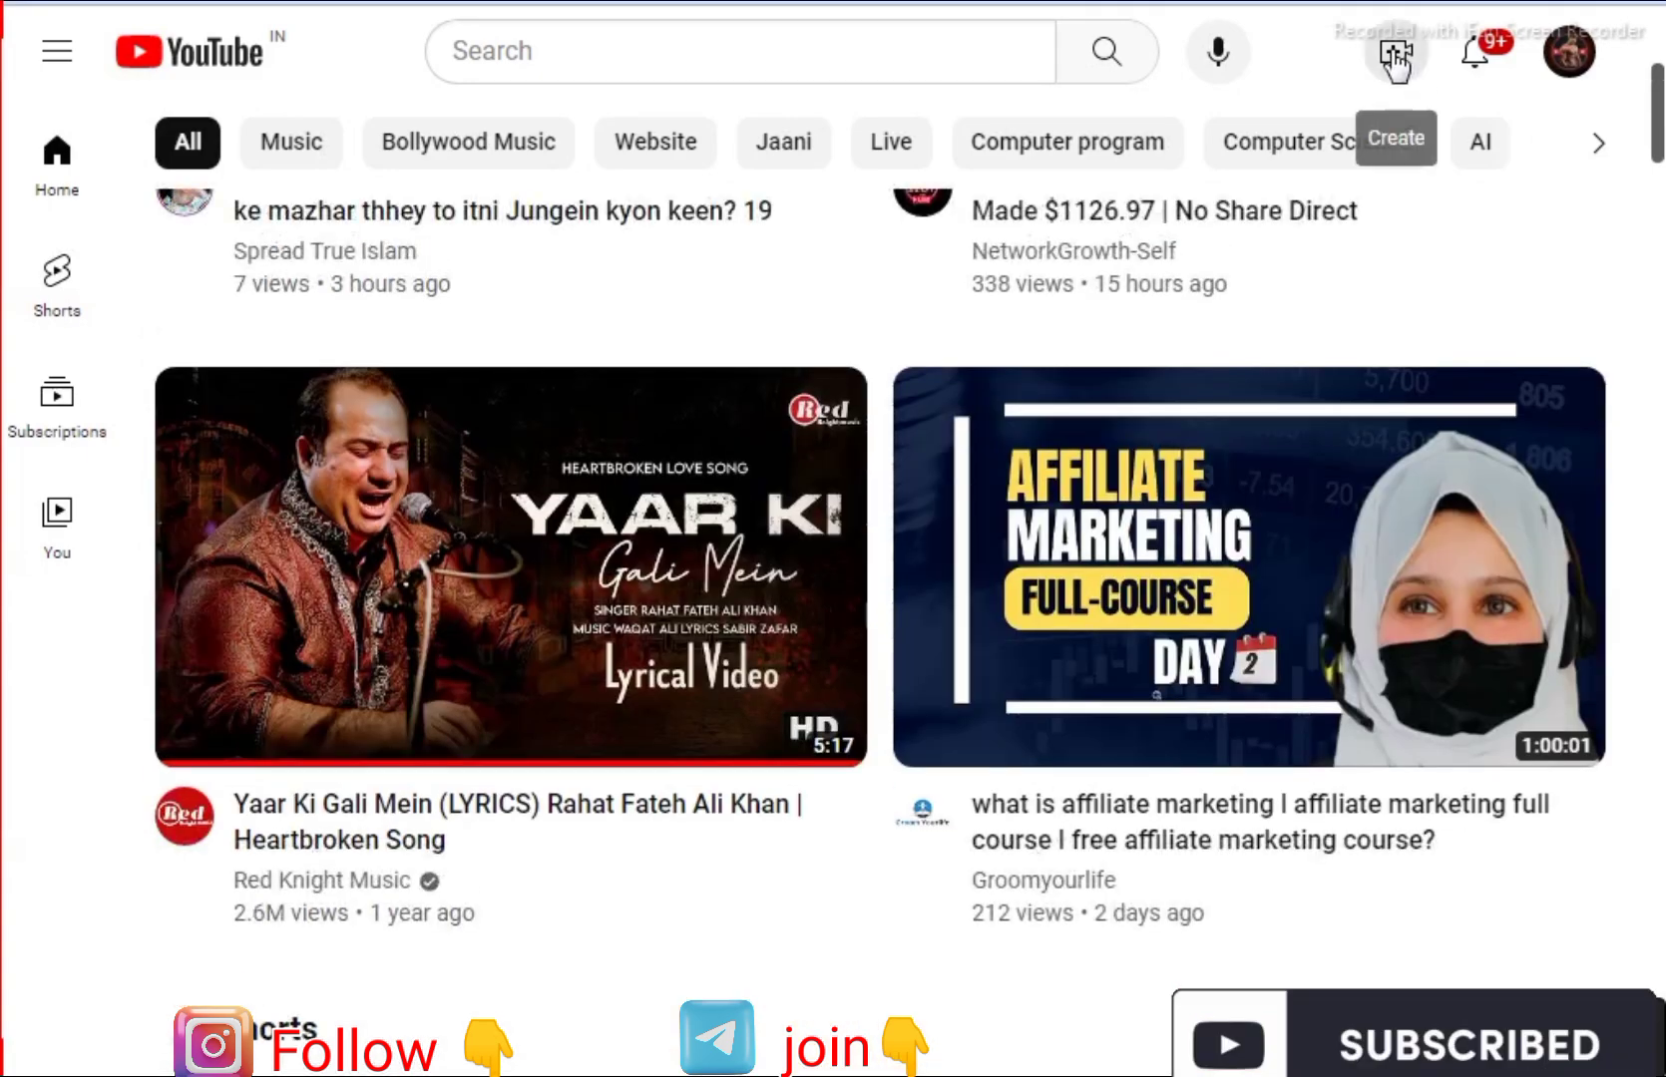
- Start a new video upload to the YouTube channel
click(1396, 56)
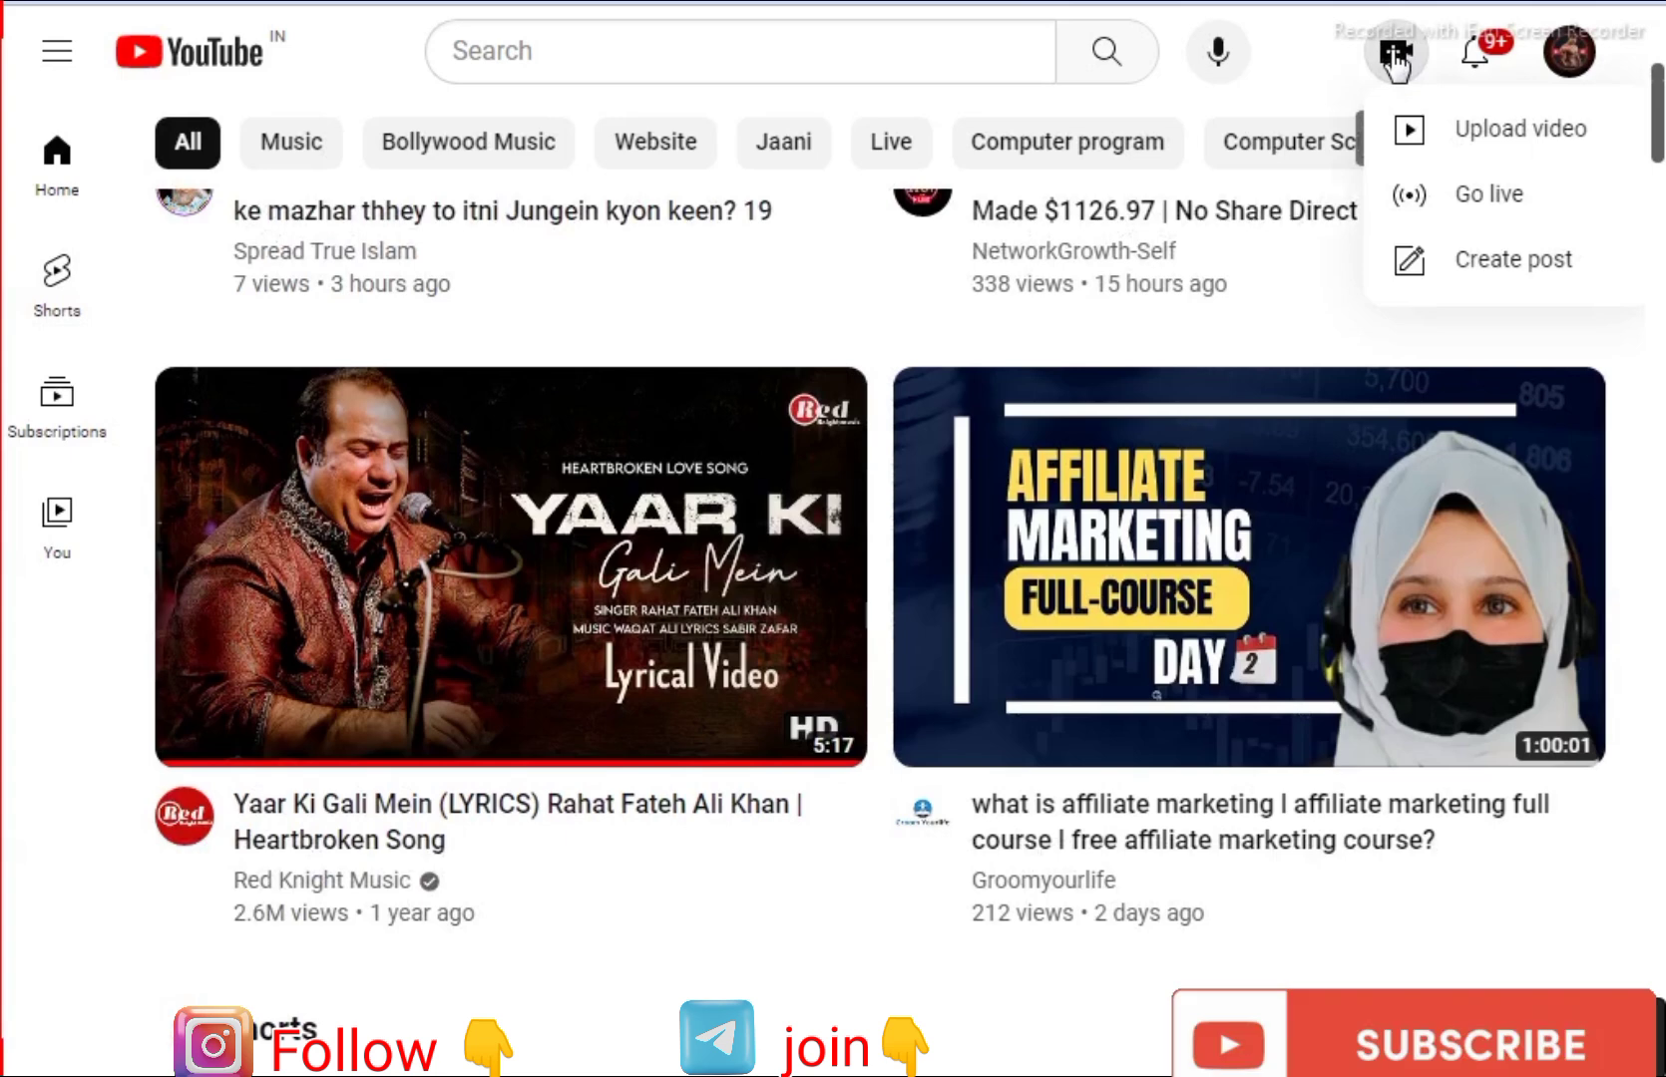
click(1511, 139)
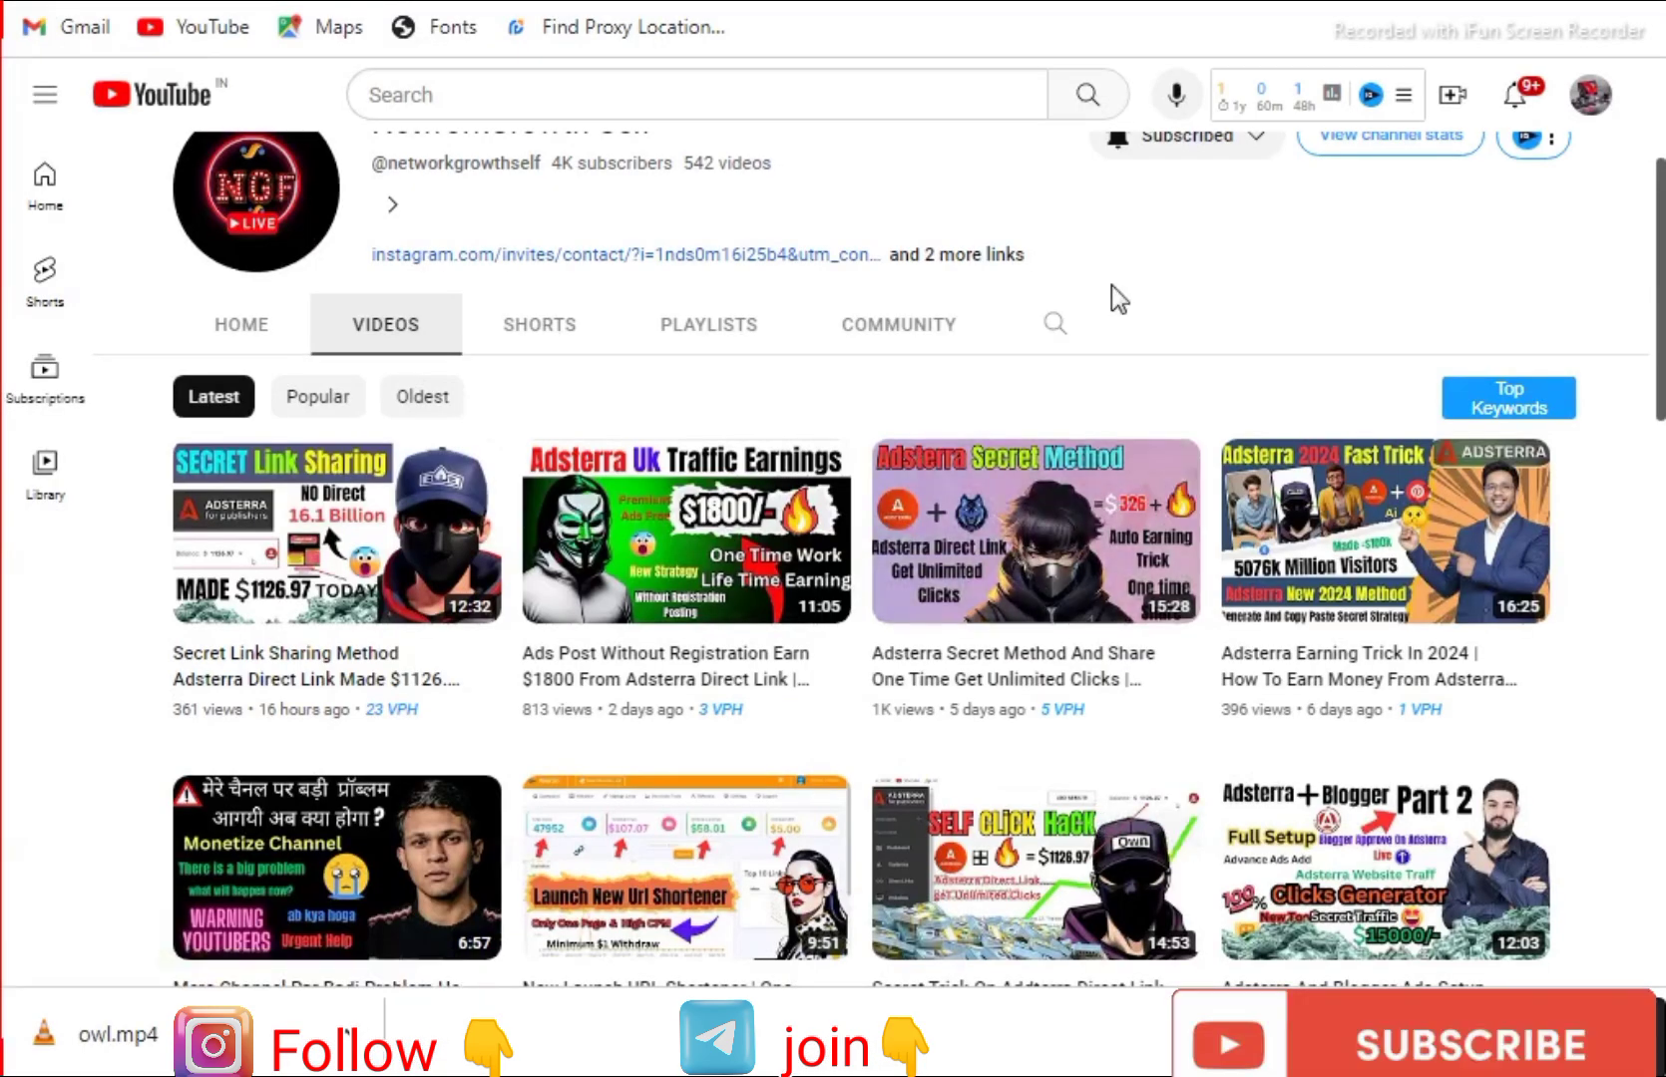
- Set the notifications for the subscribed NetworkGrowth-Self channel to All
scroll(1111, 285, up, 3)
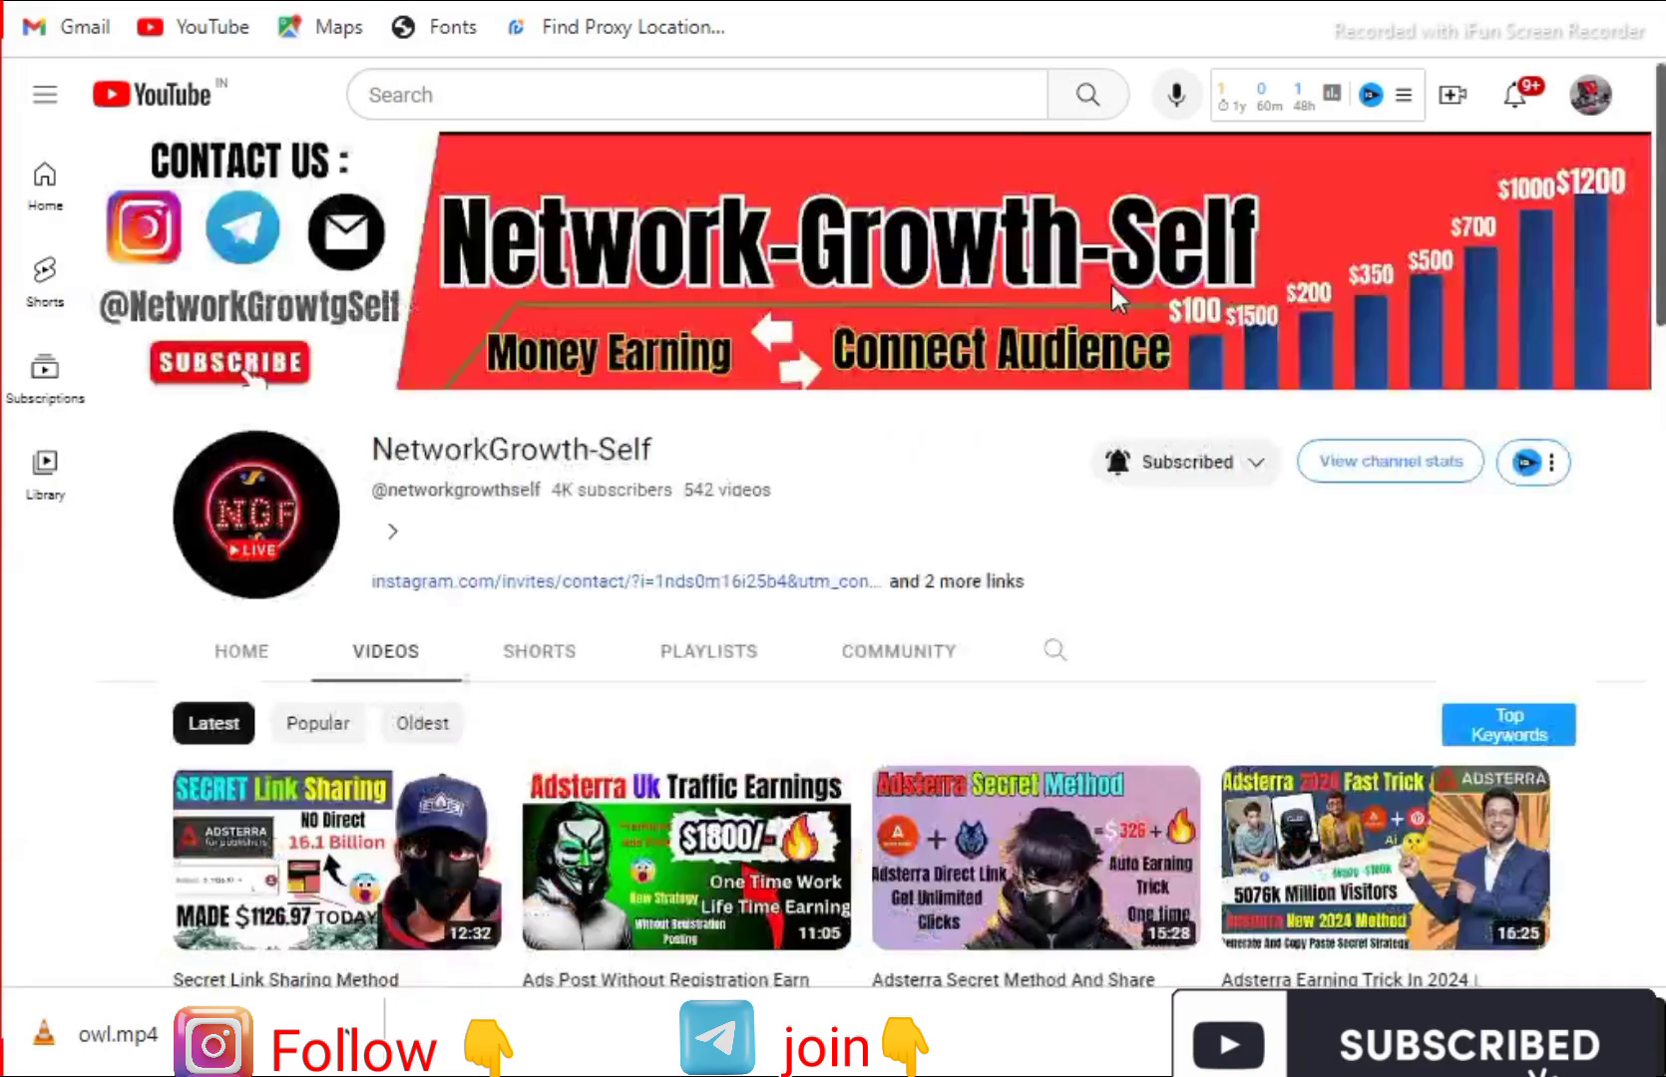
click(1183, 487)
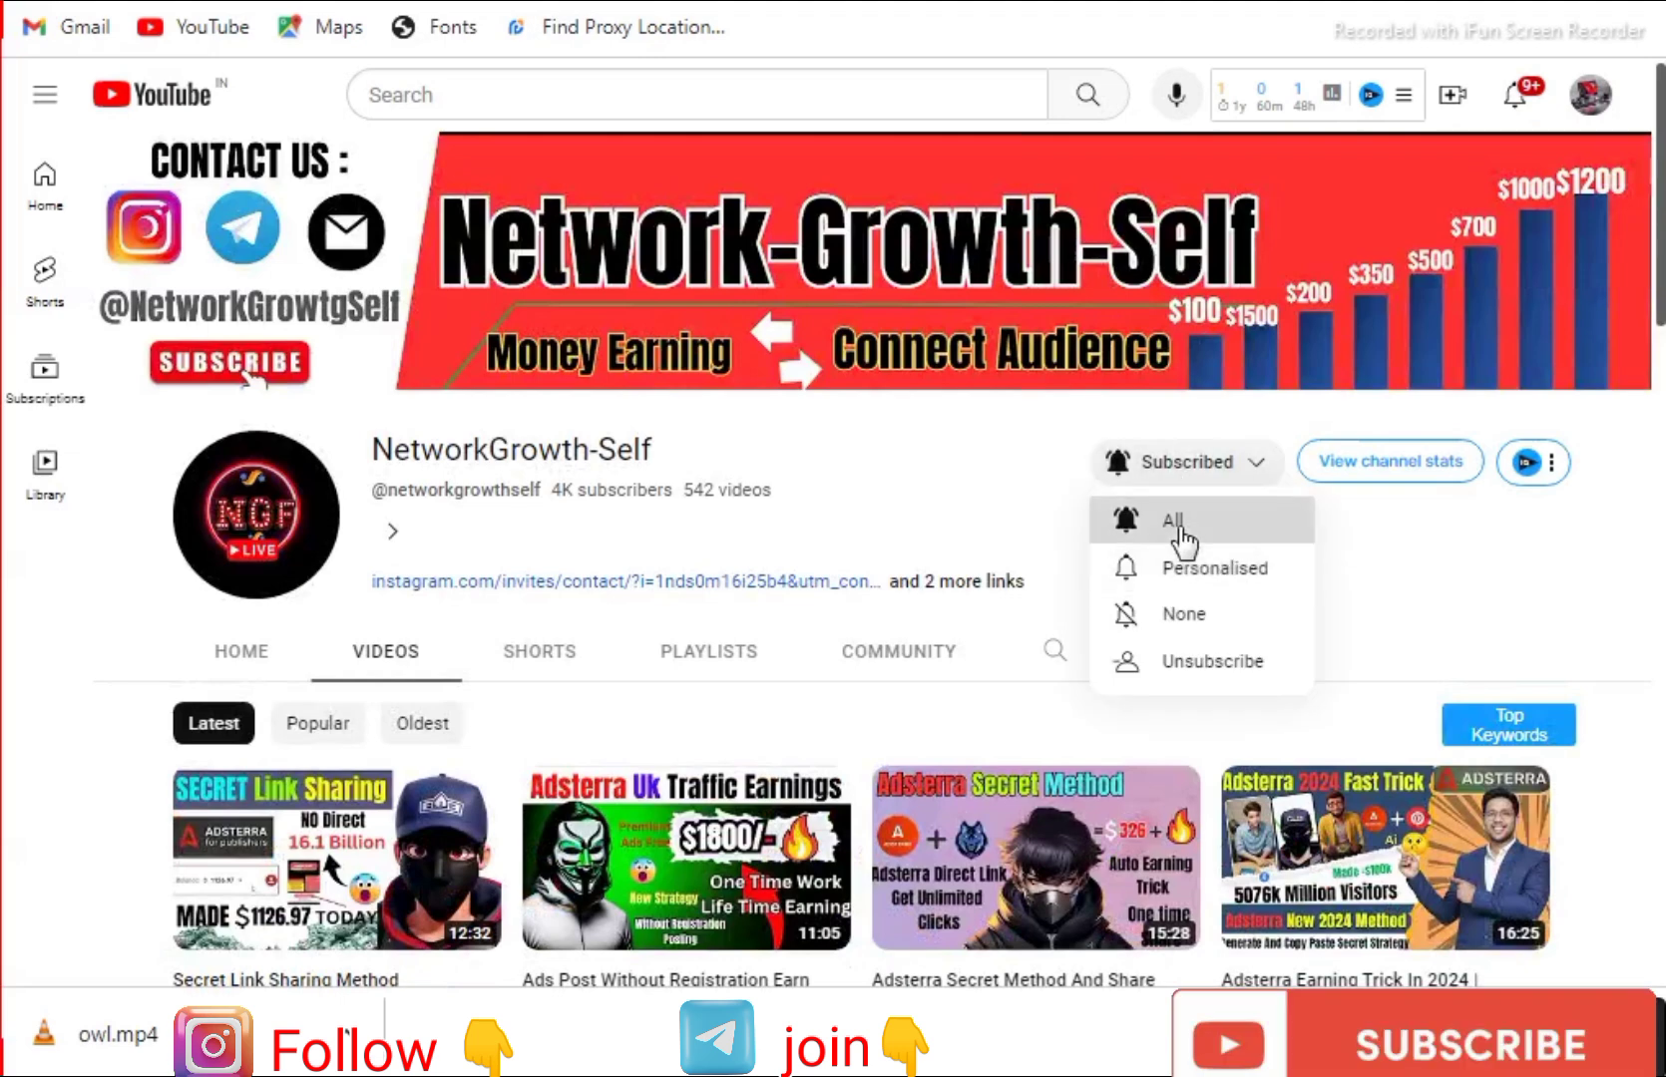
click(1176, 536)
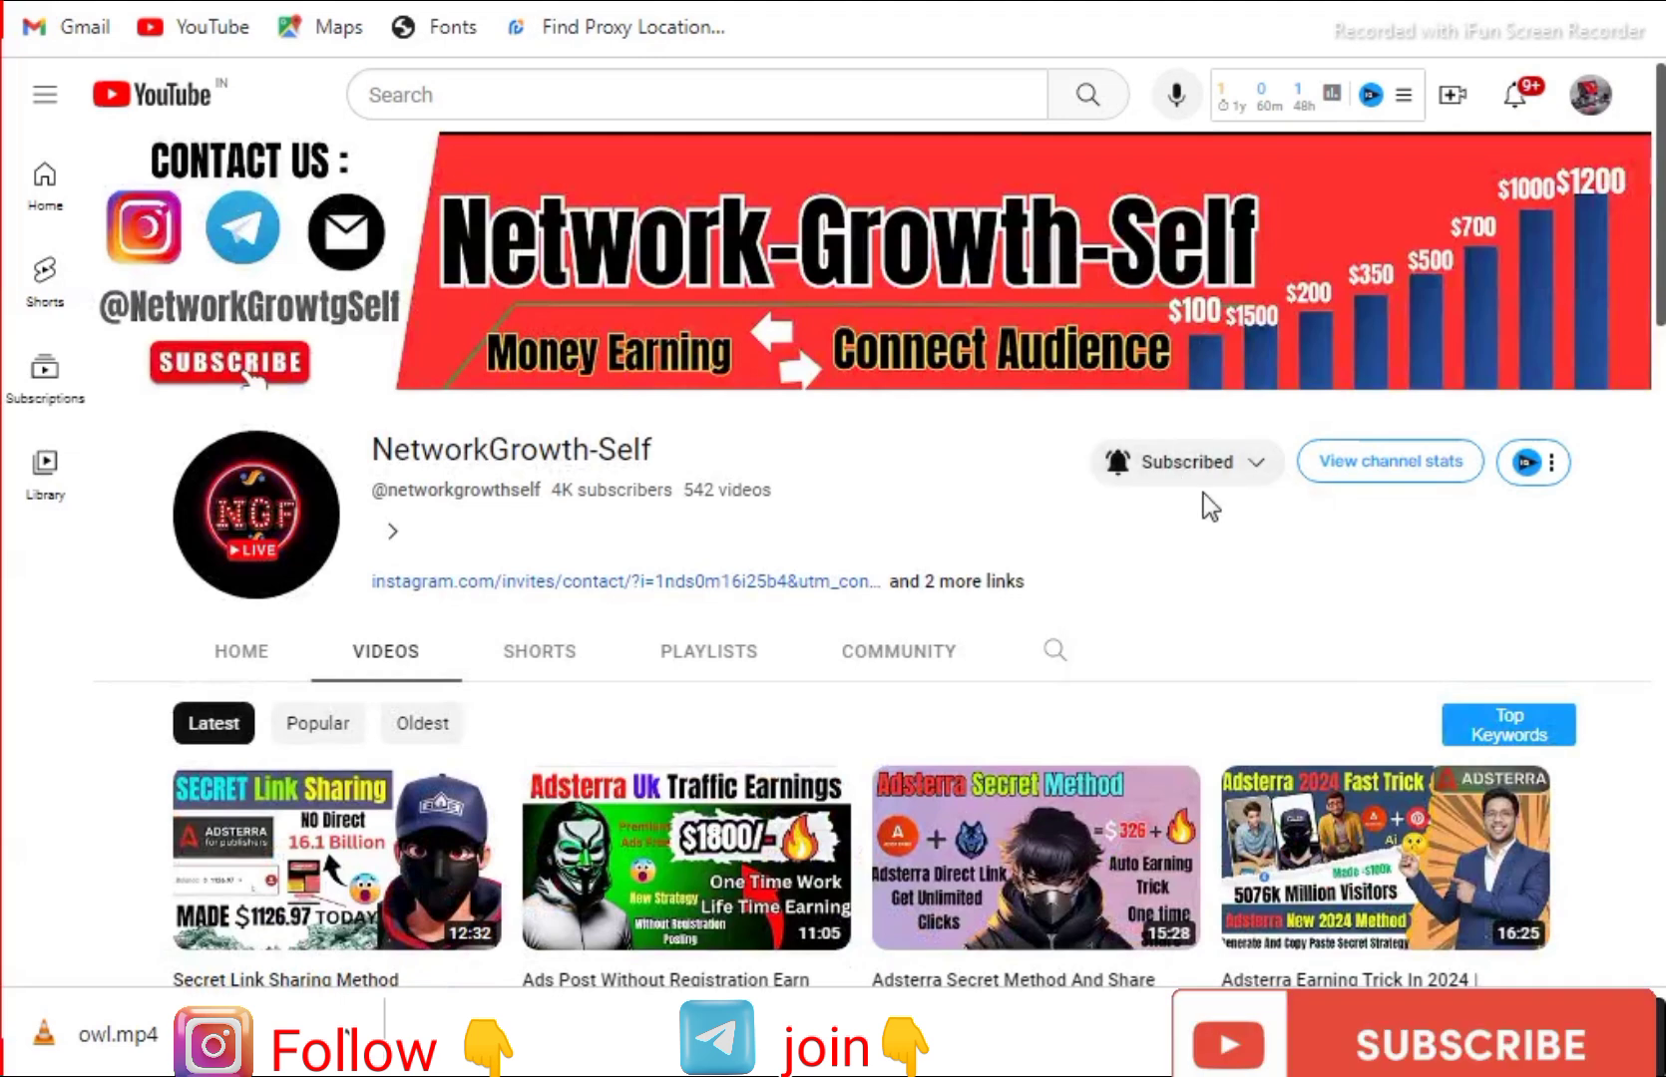
scroll(1175, 519, down, 3)
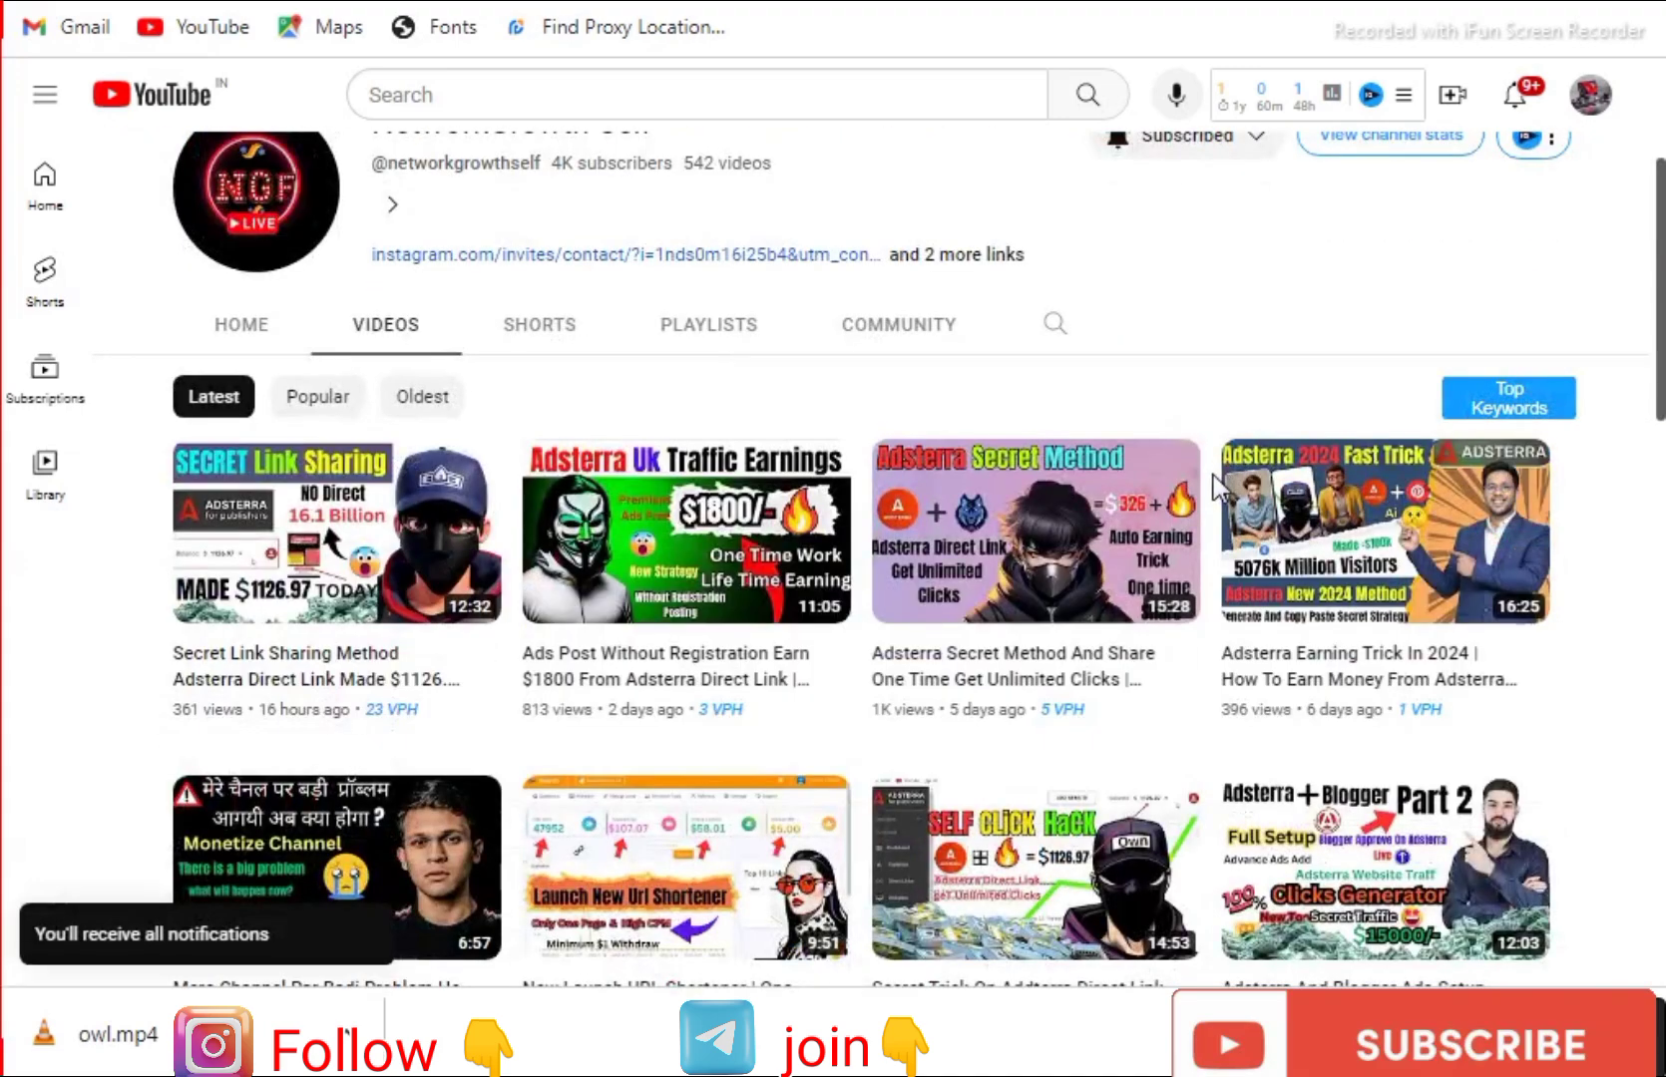
scroll(1215, 487, down, 5)
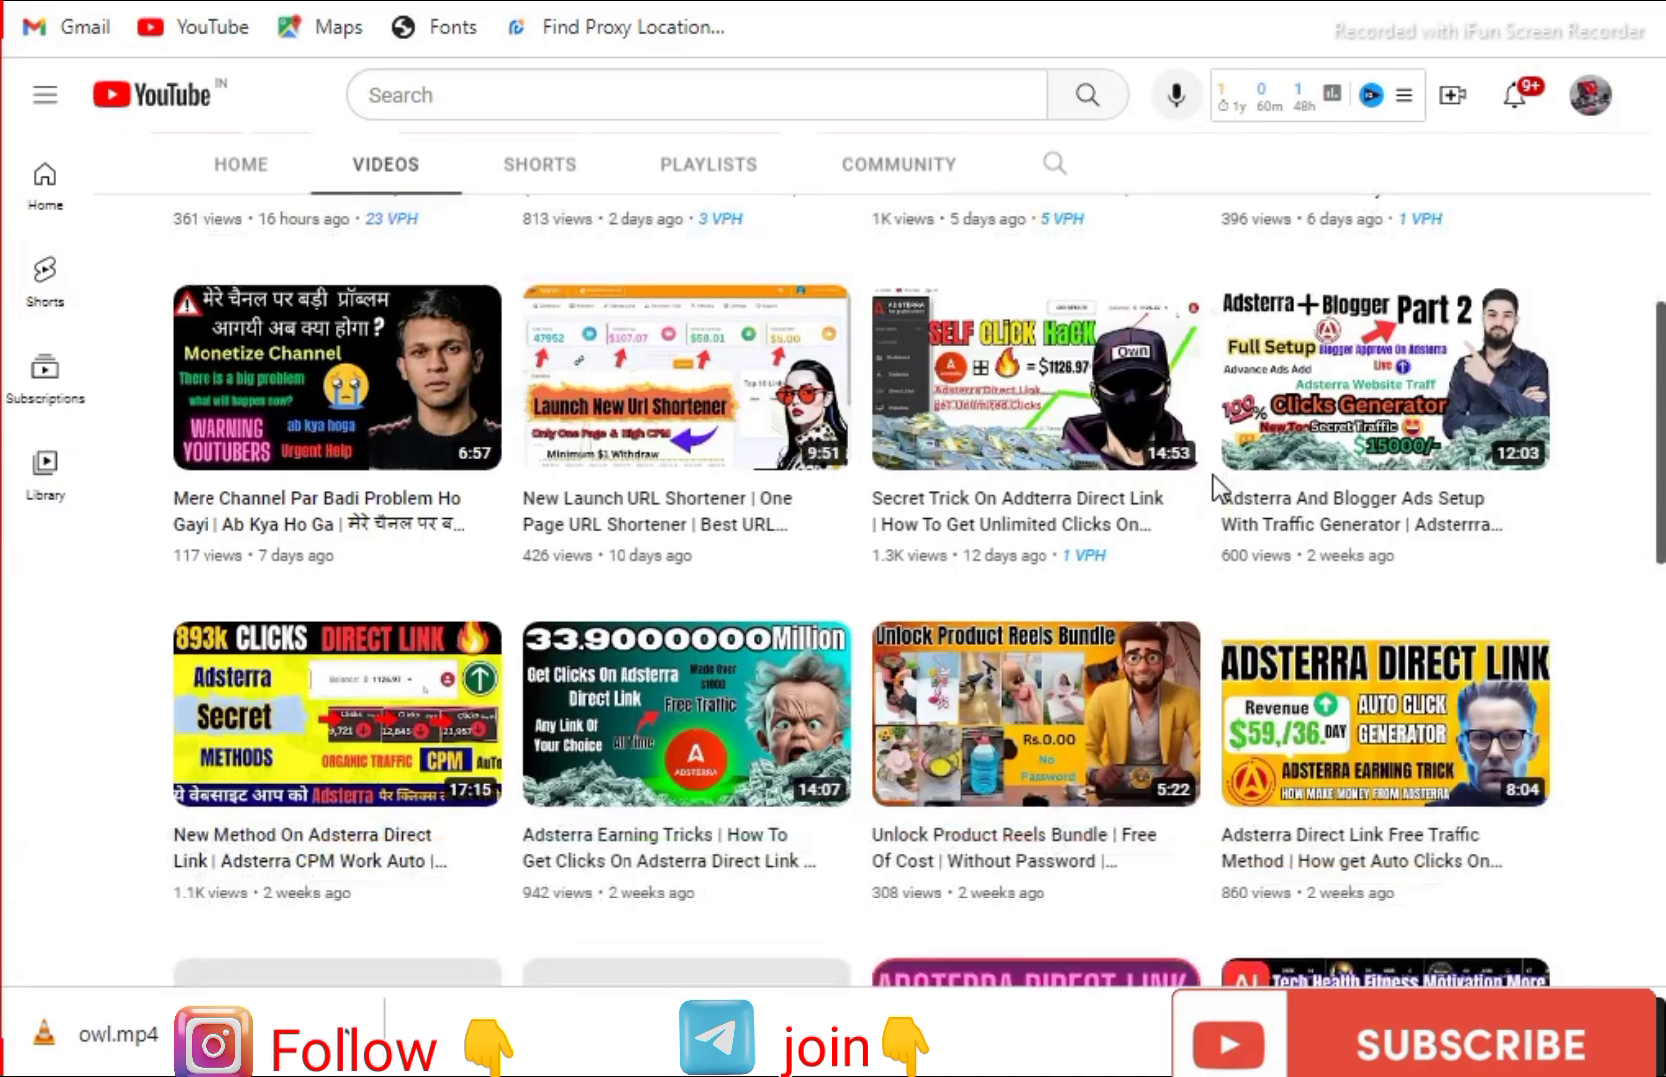
scroll(1215, 486, down, 5)
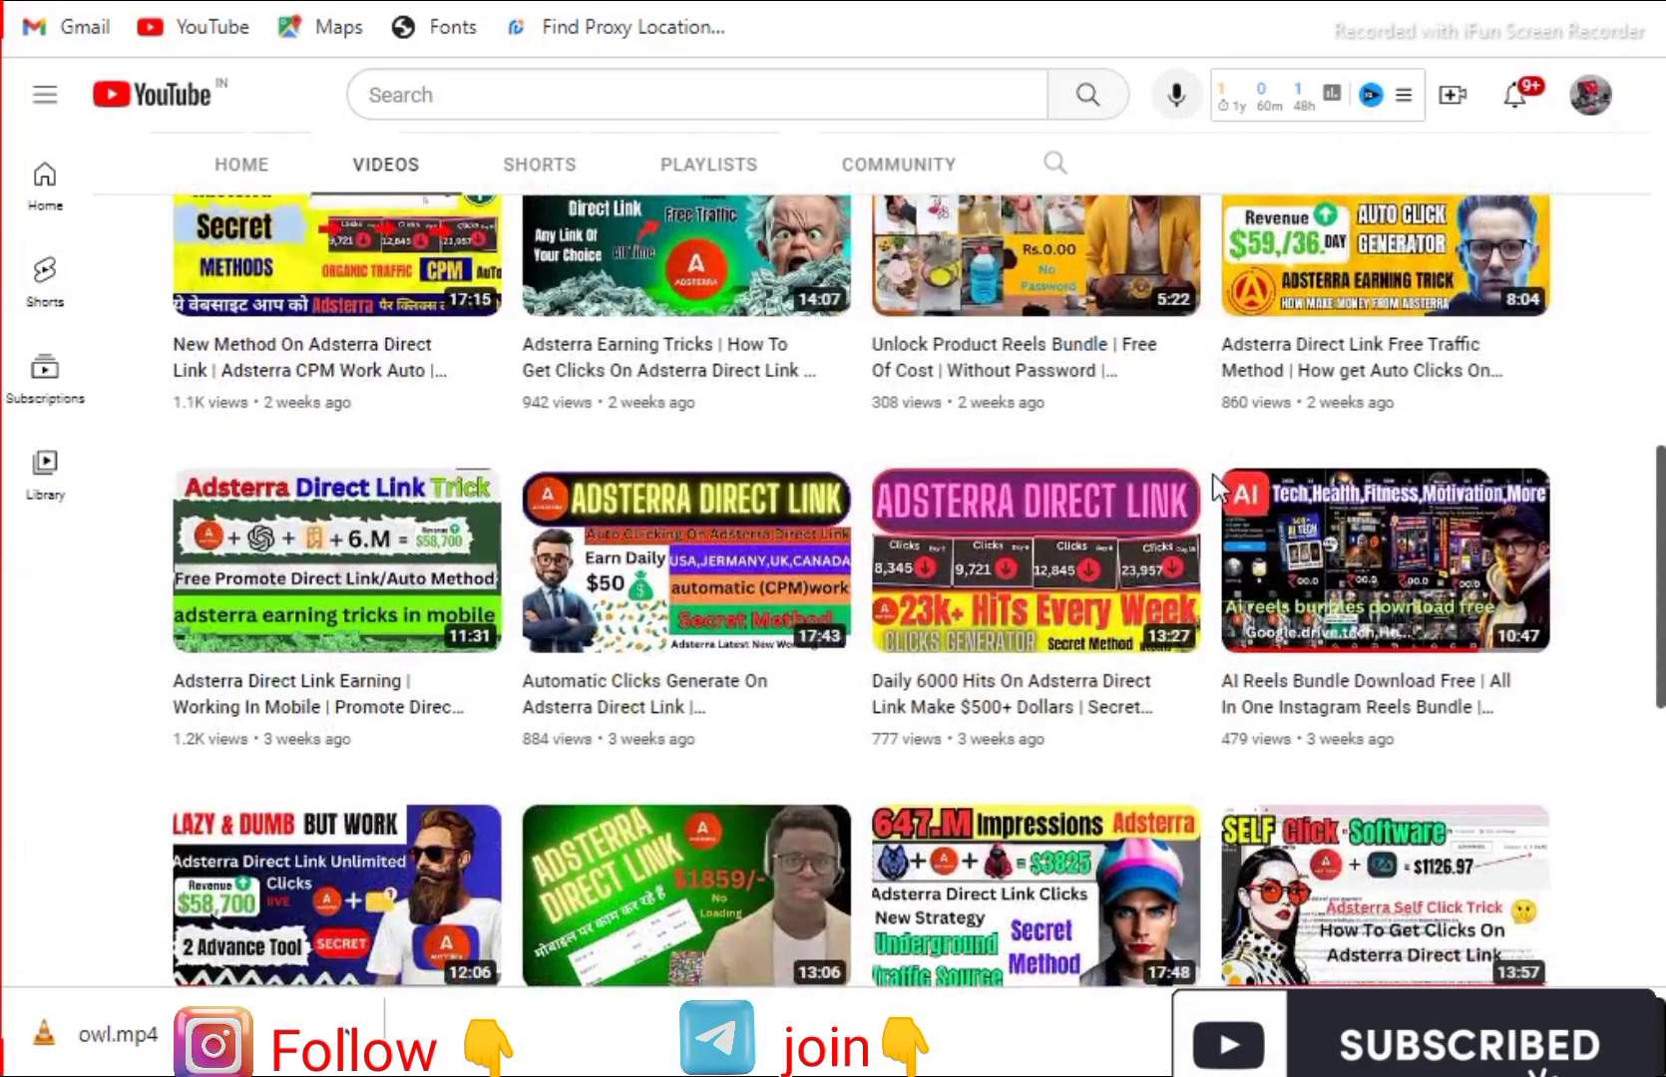
scroll(1215, 487, down, 7)
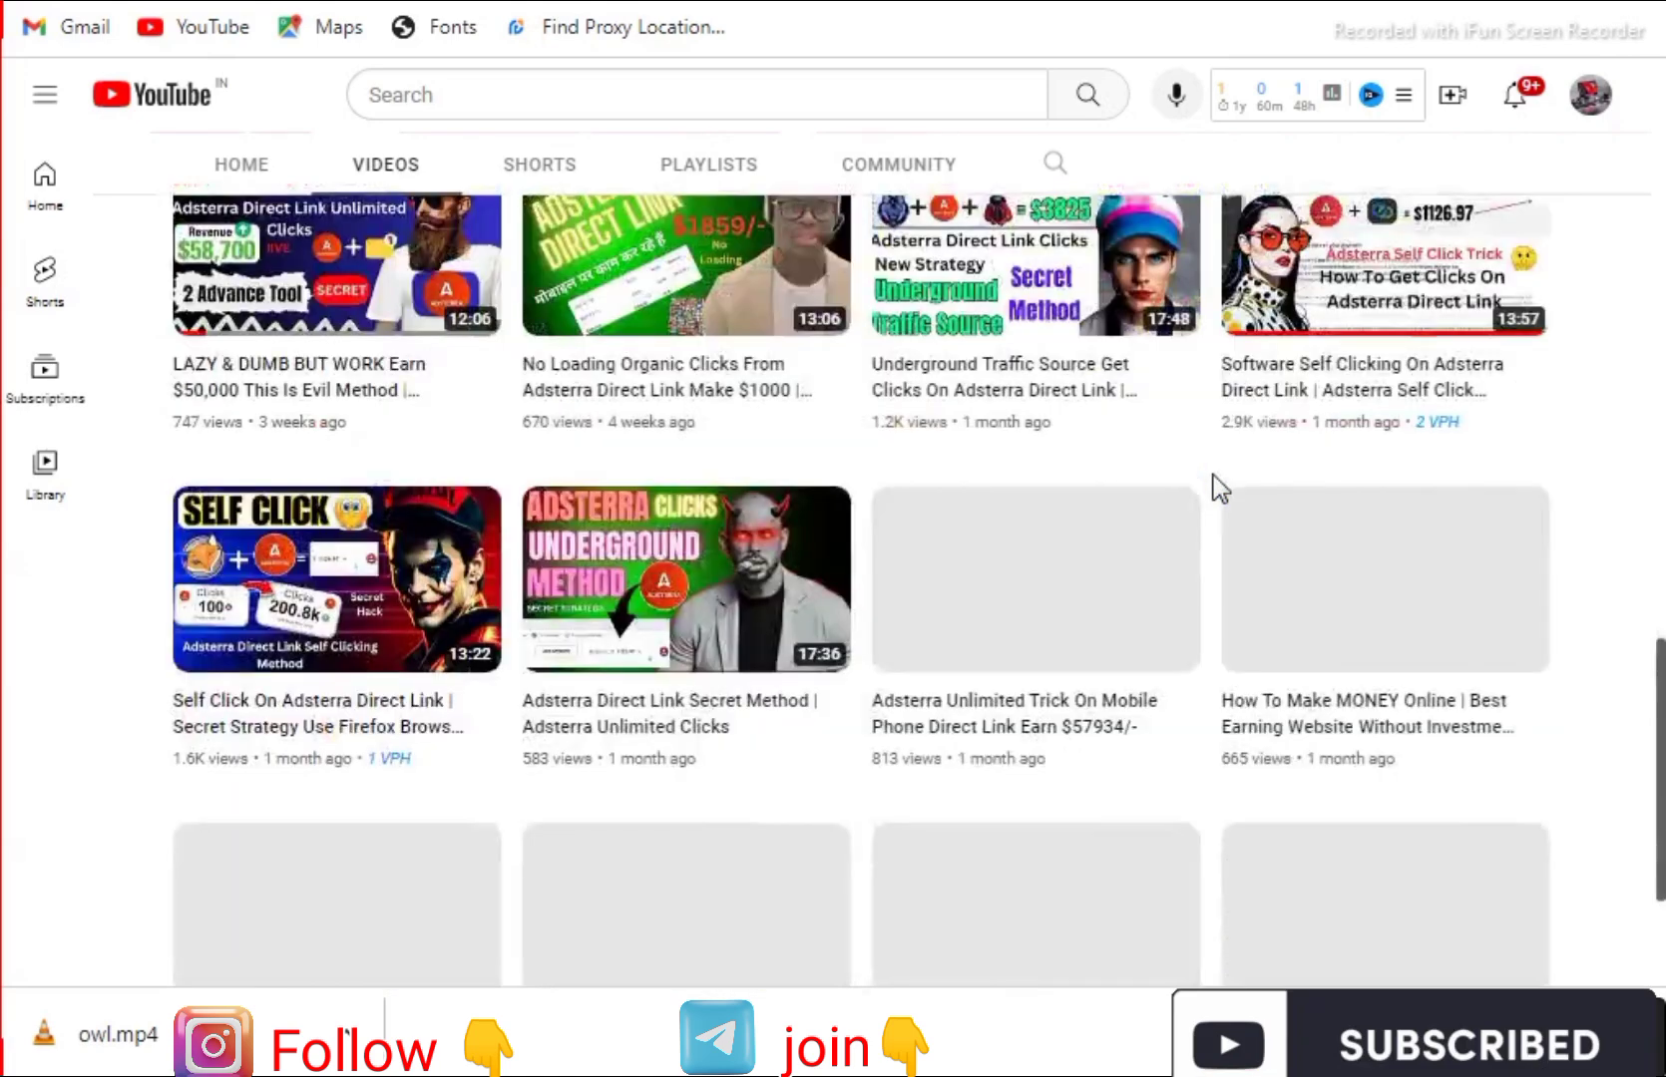